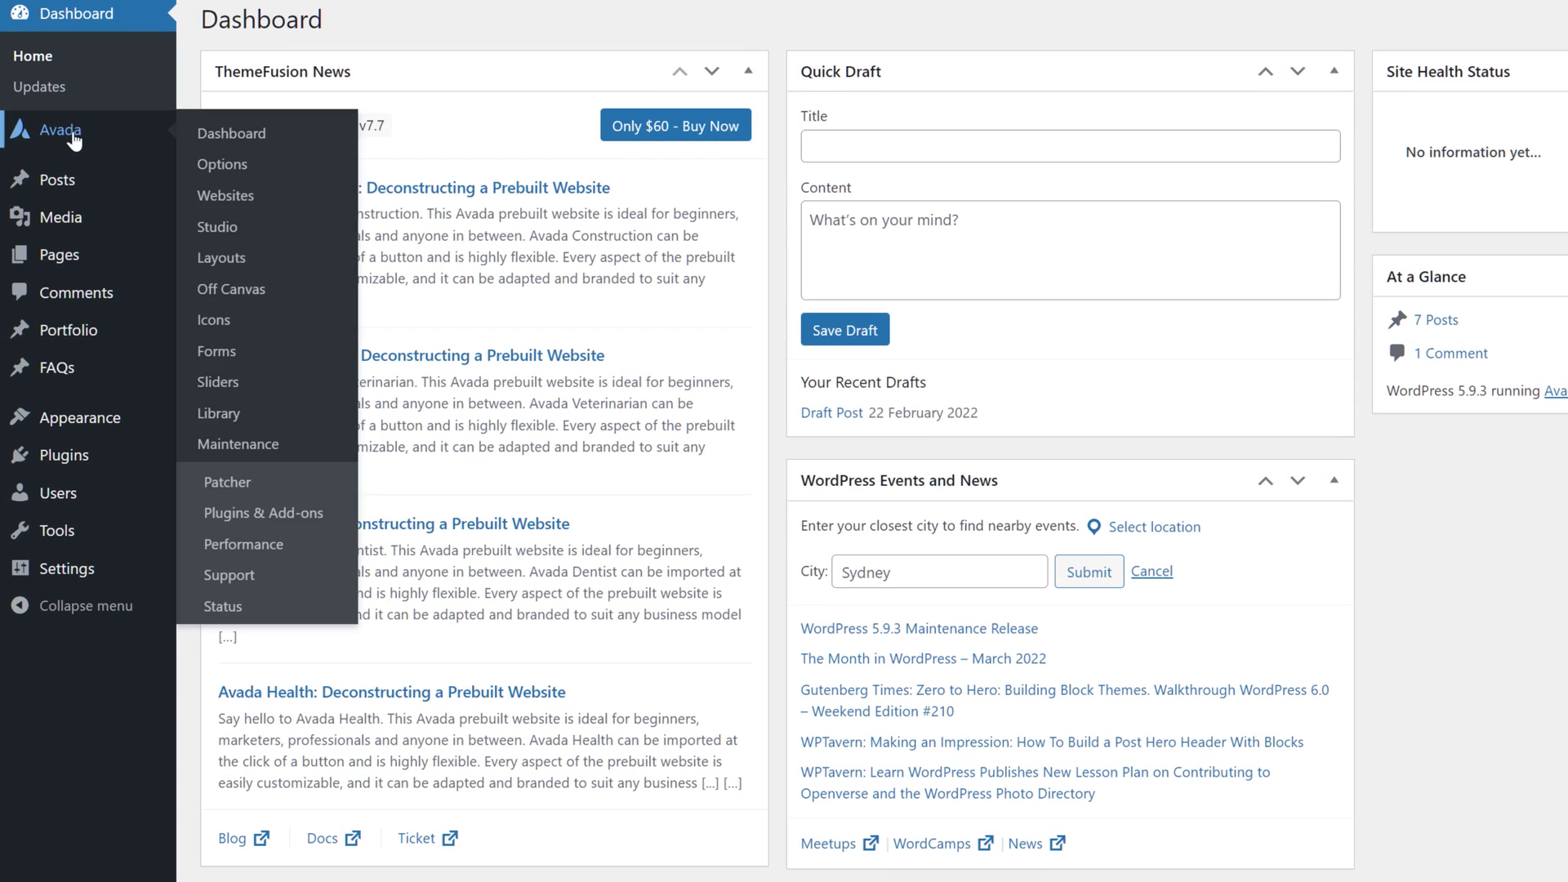
# Open the Avada dashboard home from the Avada admin menu.
pyautogui.click(252, 138)
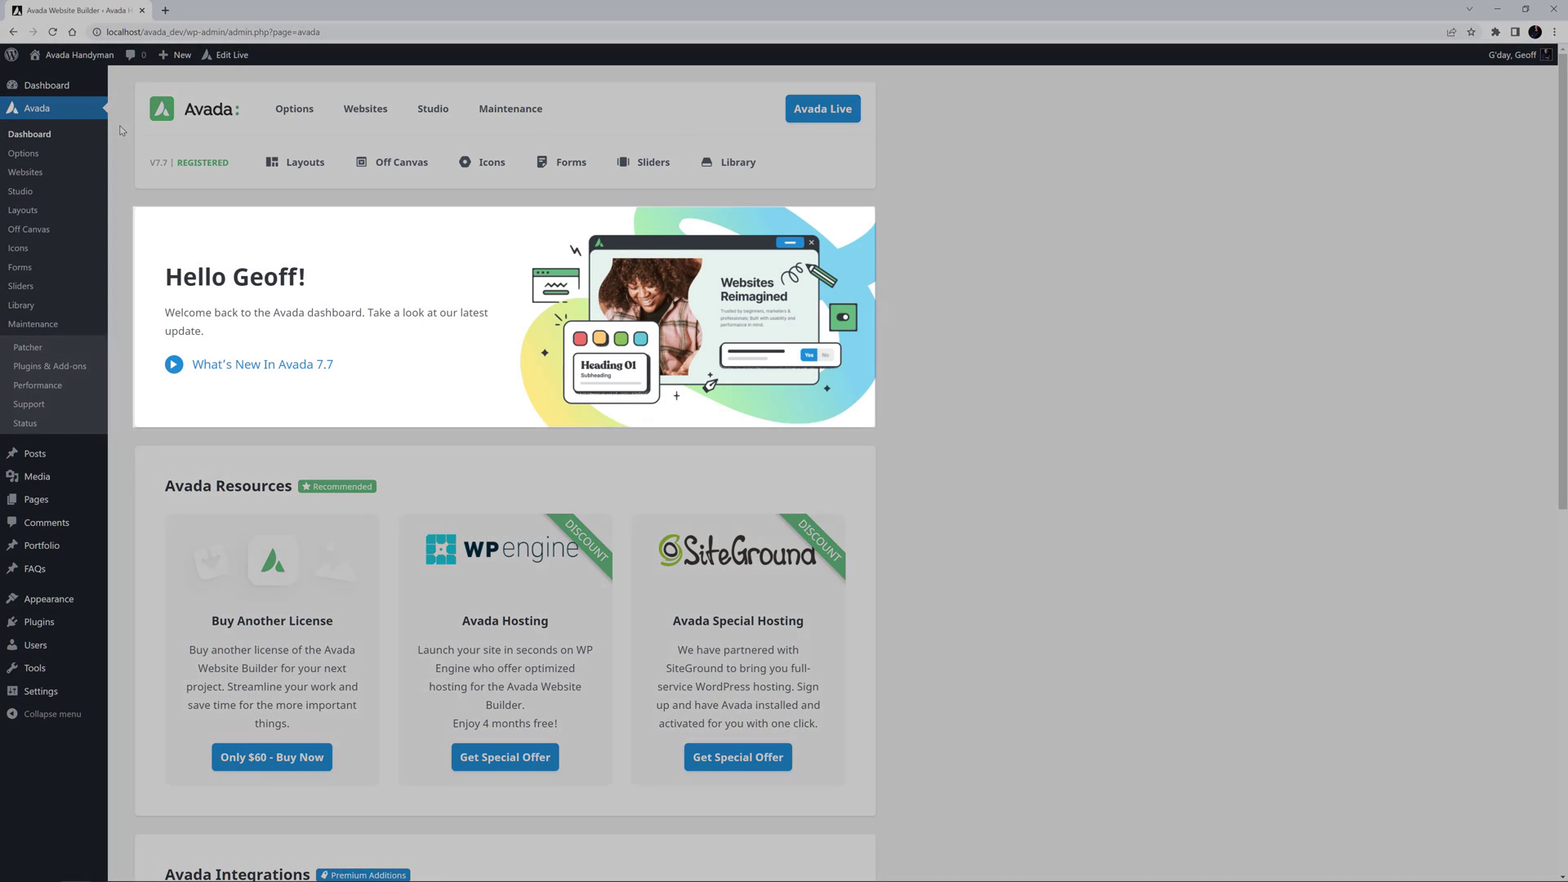
pyautogui.scroll(-2, 490, 490)
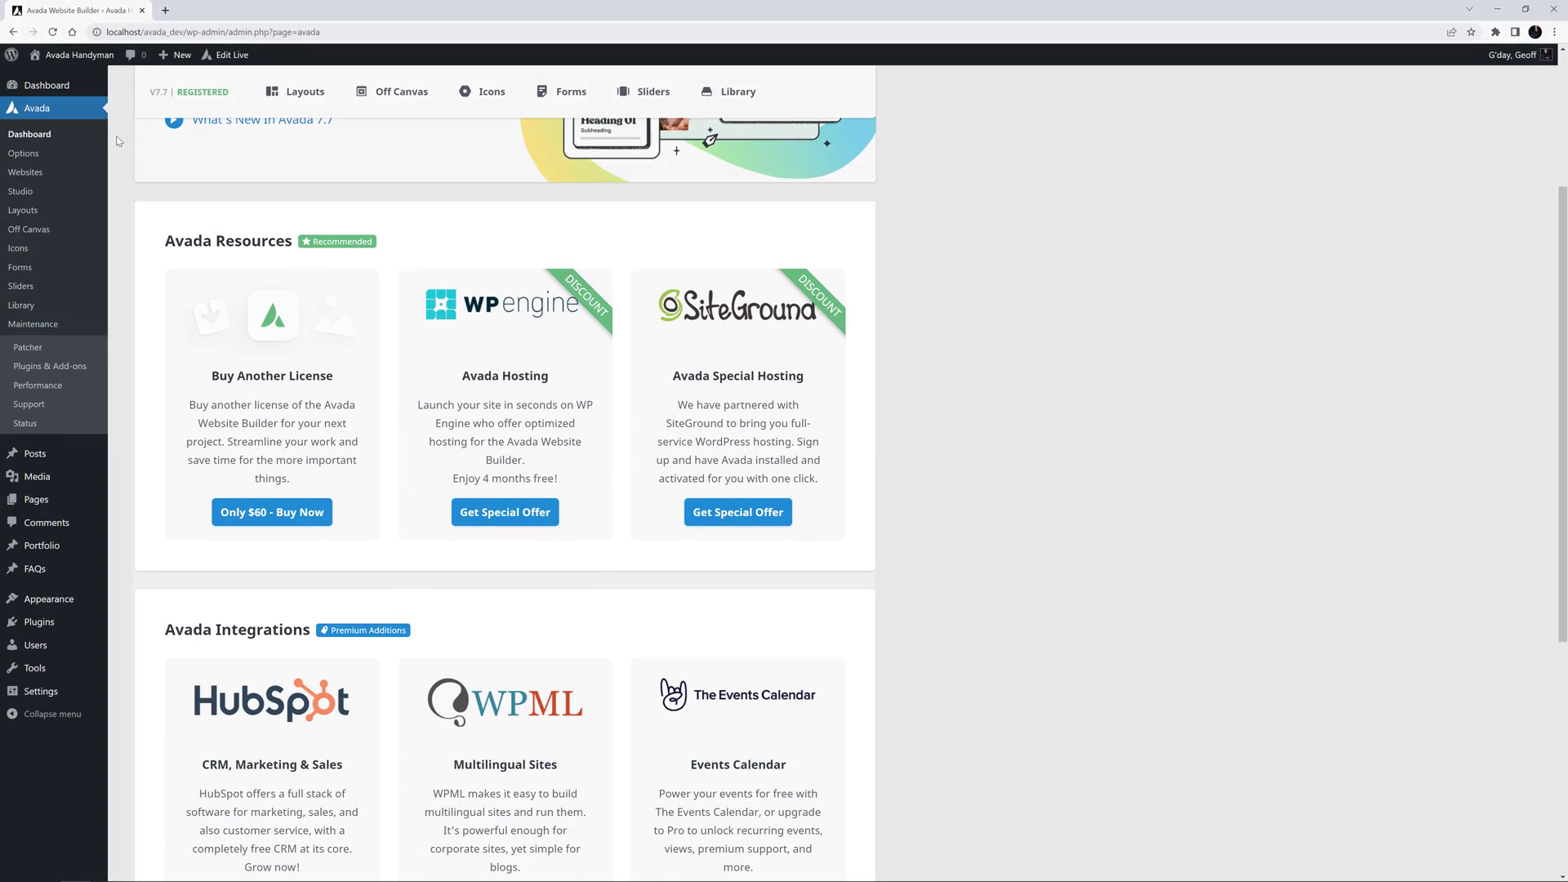
pyautogui.scroll(-3, 491, 490)
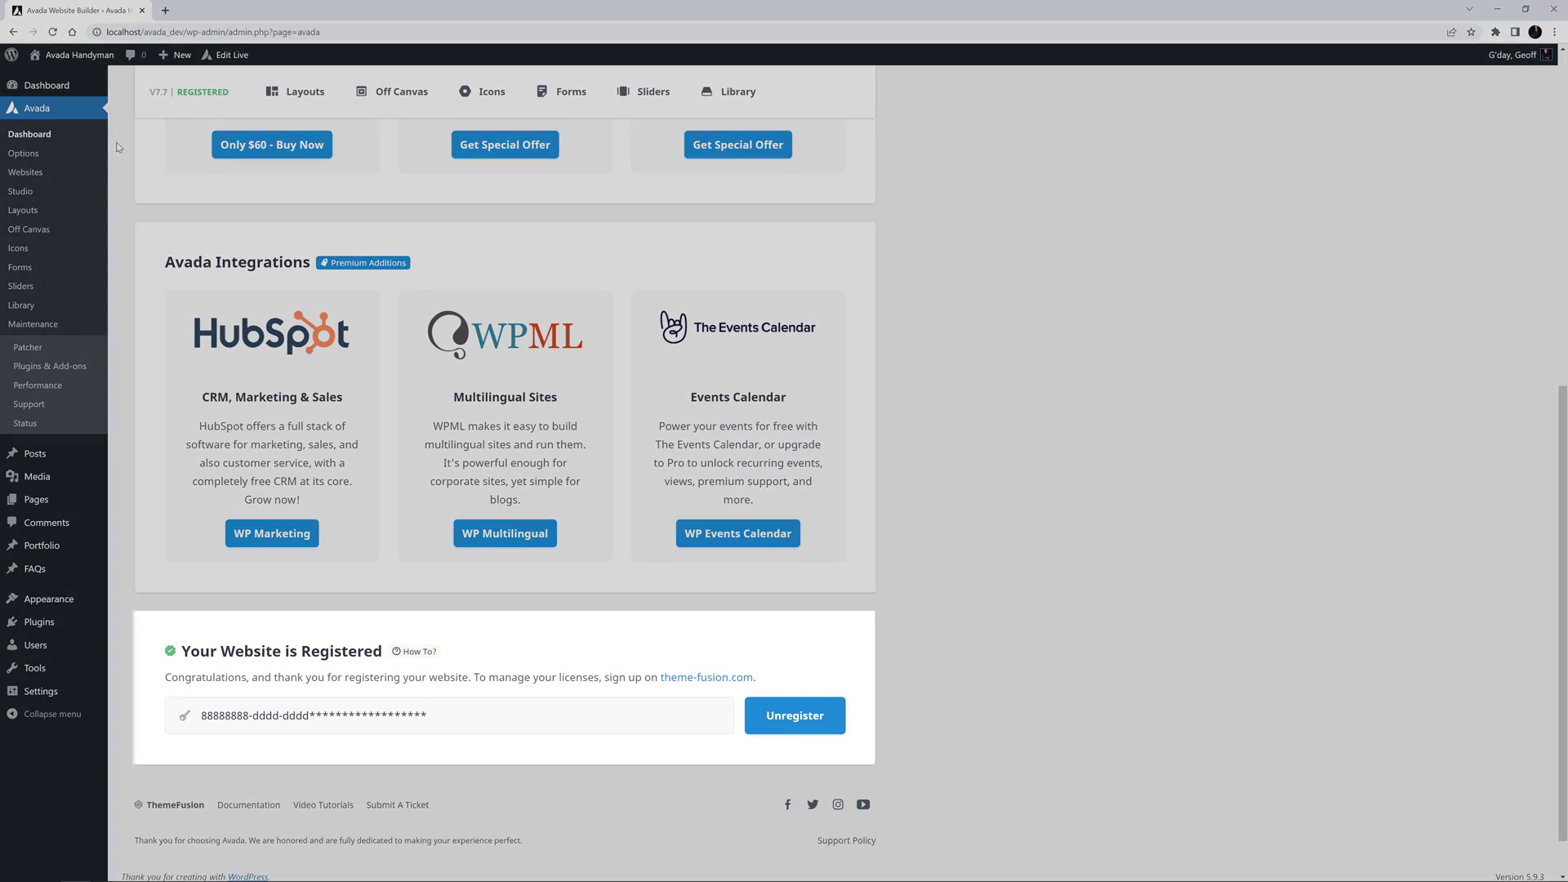
pyautogui.scroll(3, 491, 490)
pyautogui.scroll(3, 491, 490)
pyautogui.scroll(3, 491, 491)
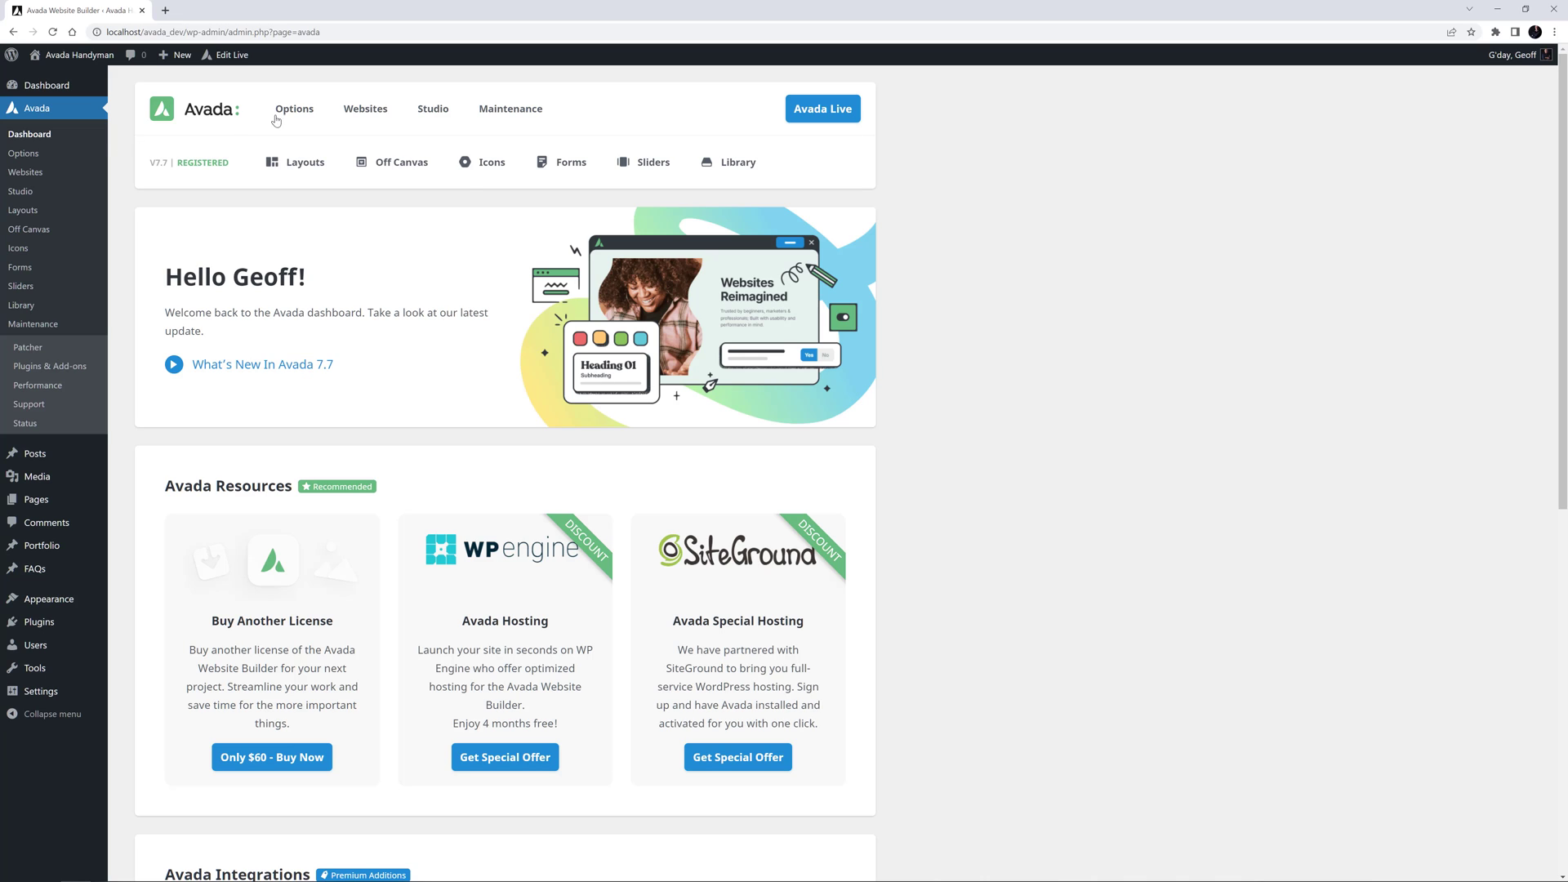
pyautogui.moveTo(294, 108)
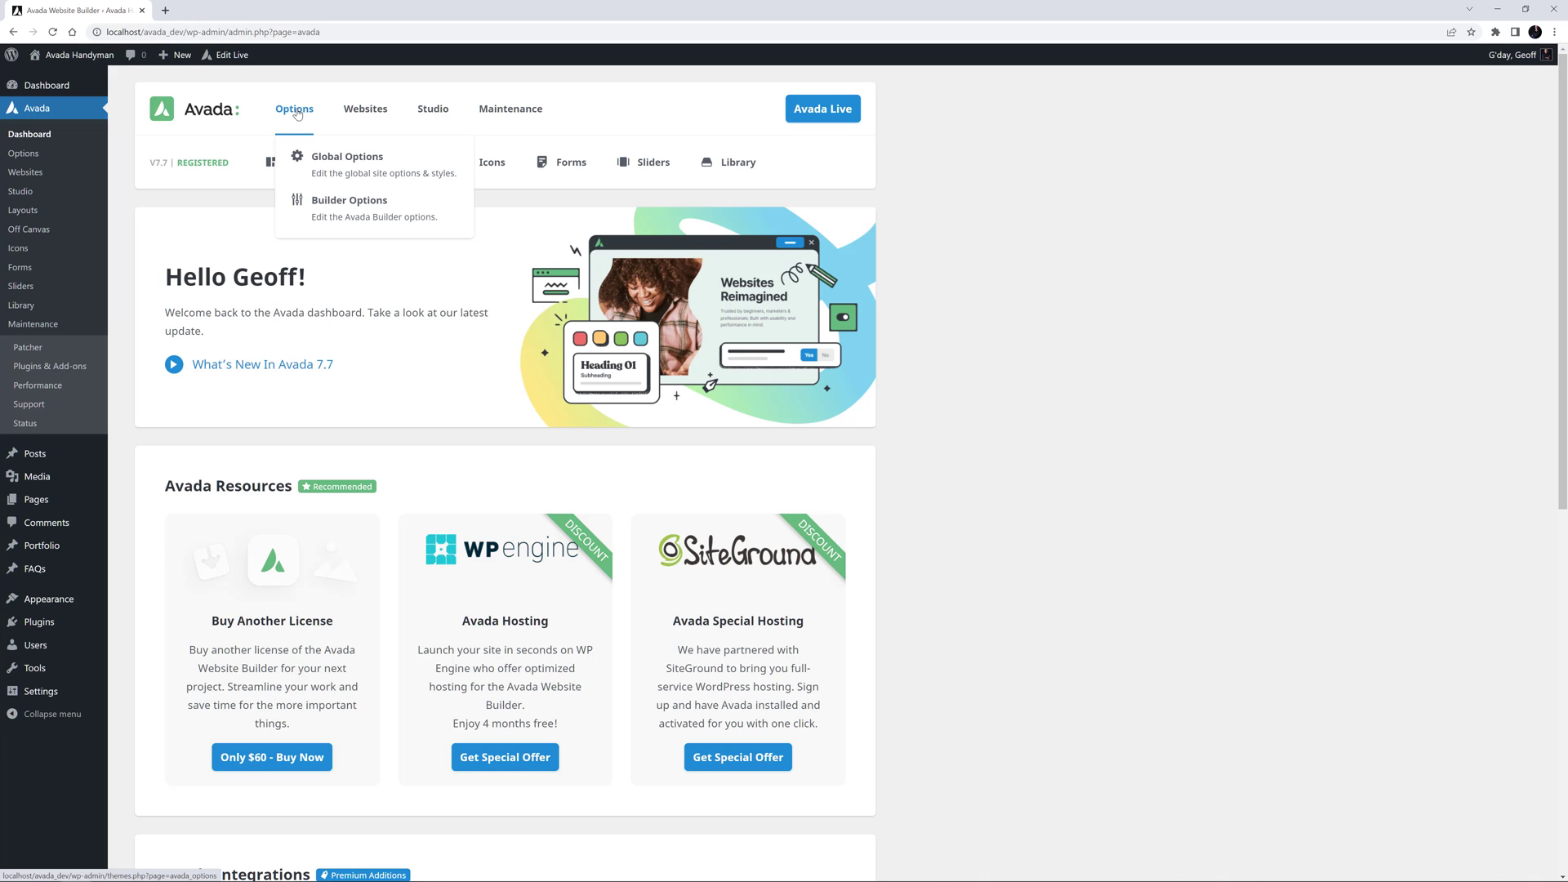
# Visit Global Options, return to the dashboard, then go to Builder Options.
pyautogui.click(329, 161)
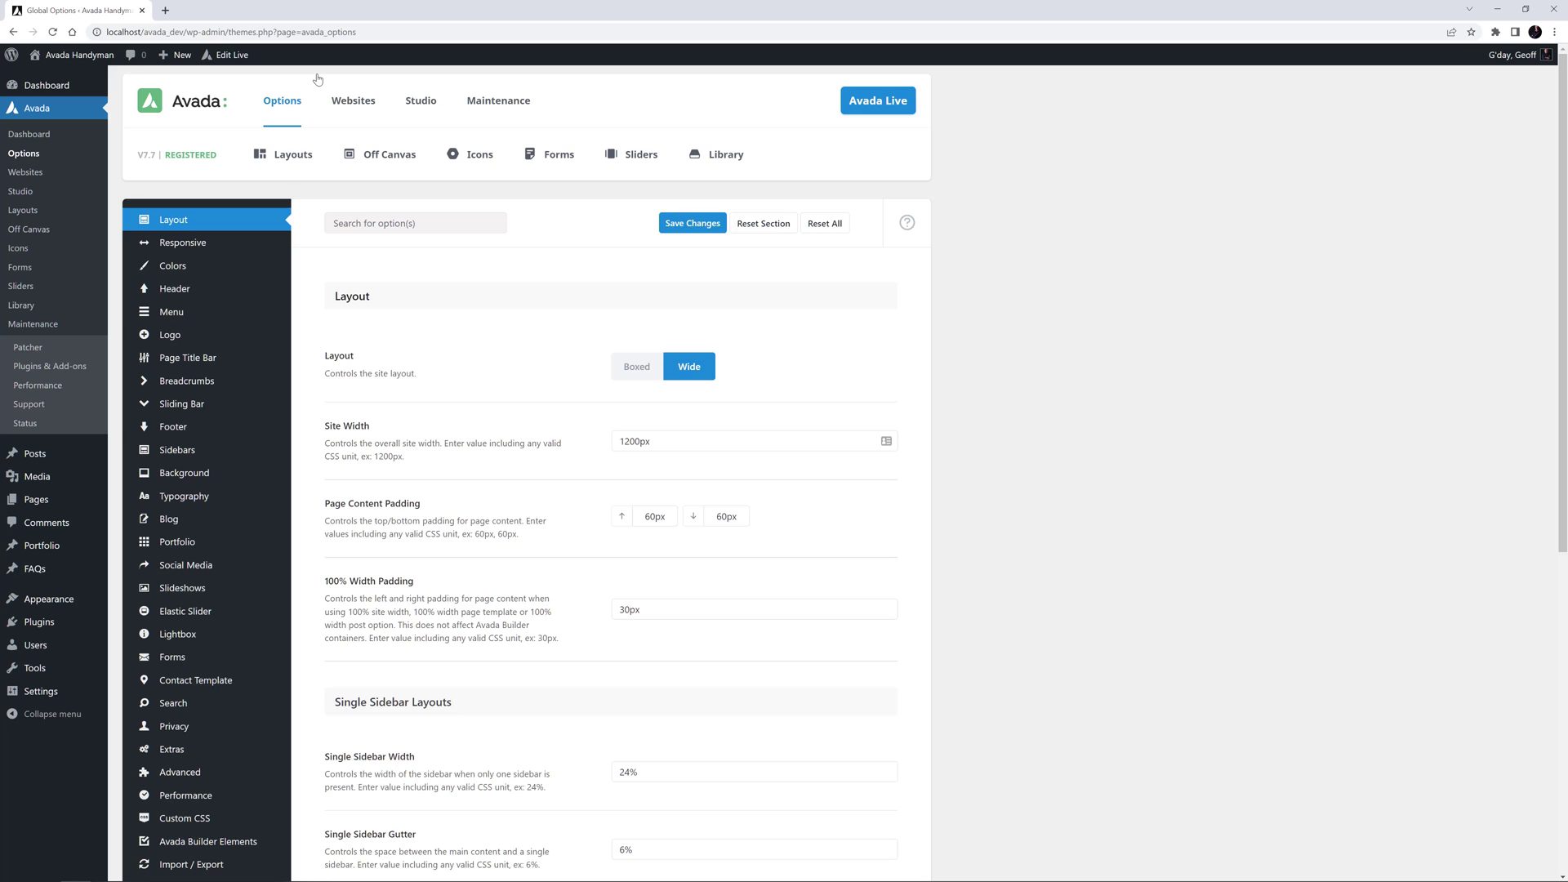
pyautogui.click(171, 99)
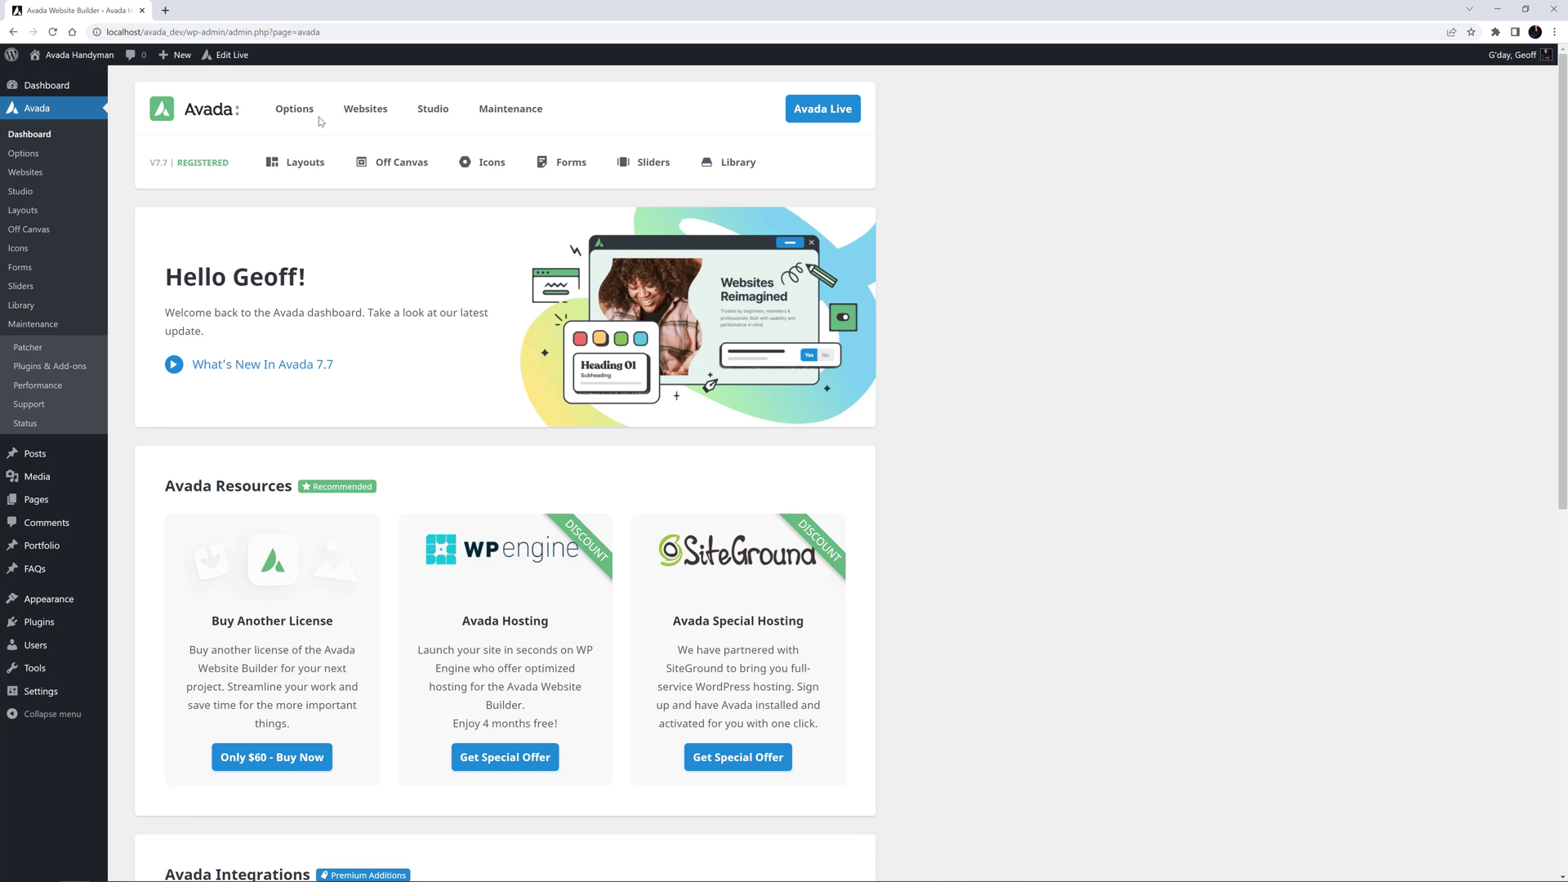
pyautogui.click(322, 204)
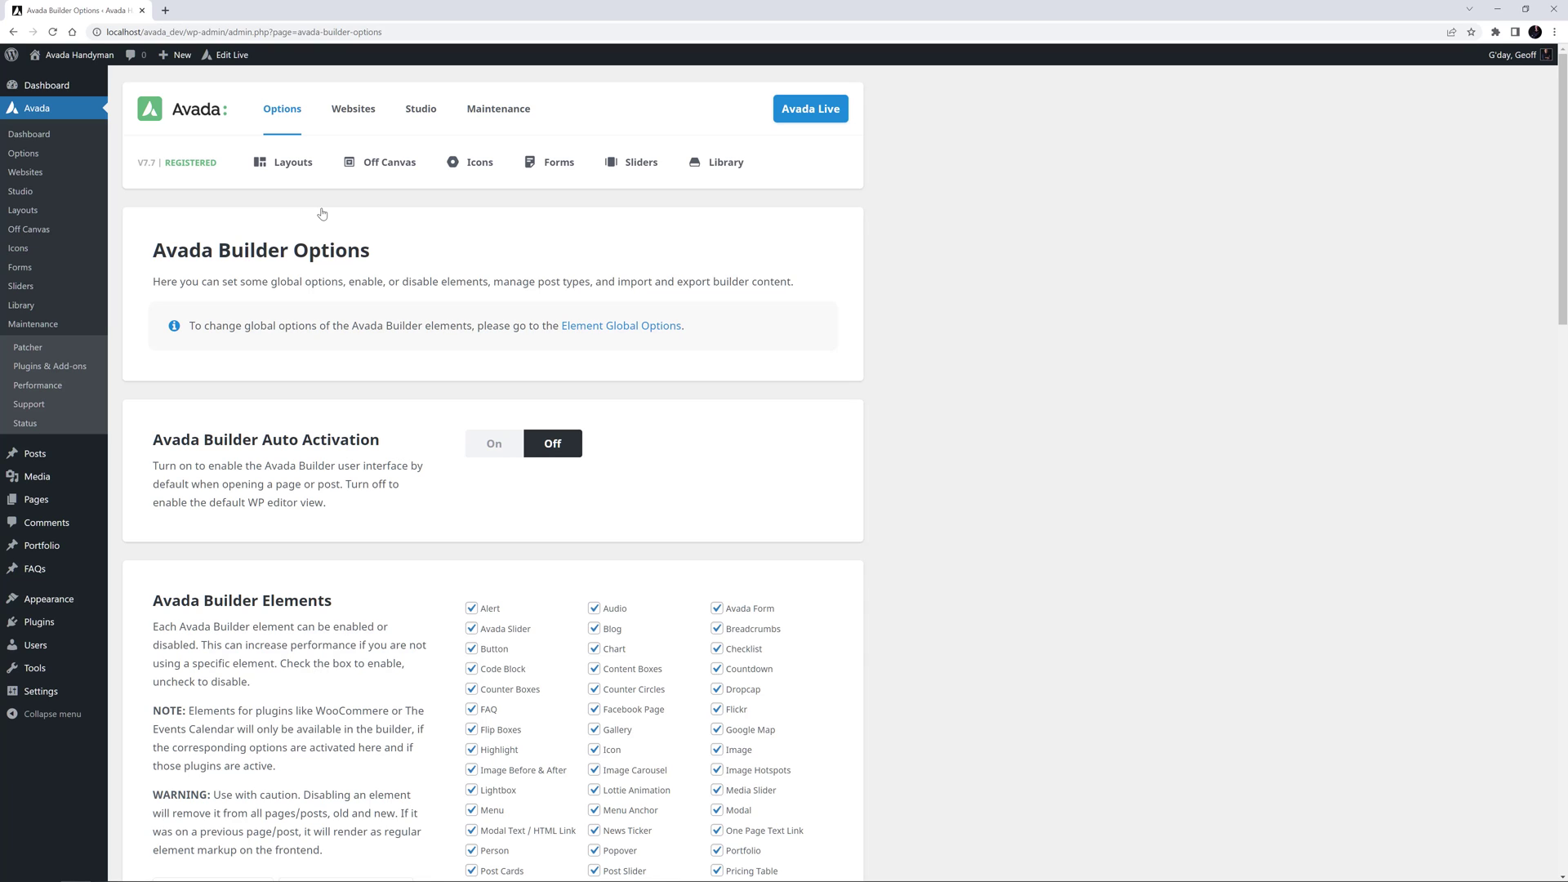
# Go to the Websites page listing prebuilt websites to import.
pyautogui.click(350, 109)
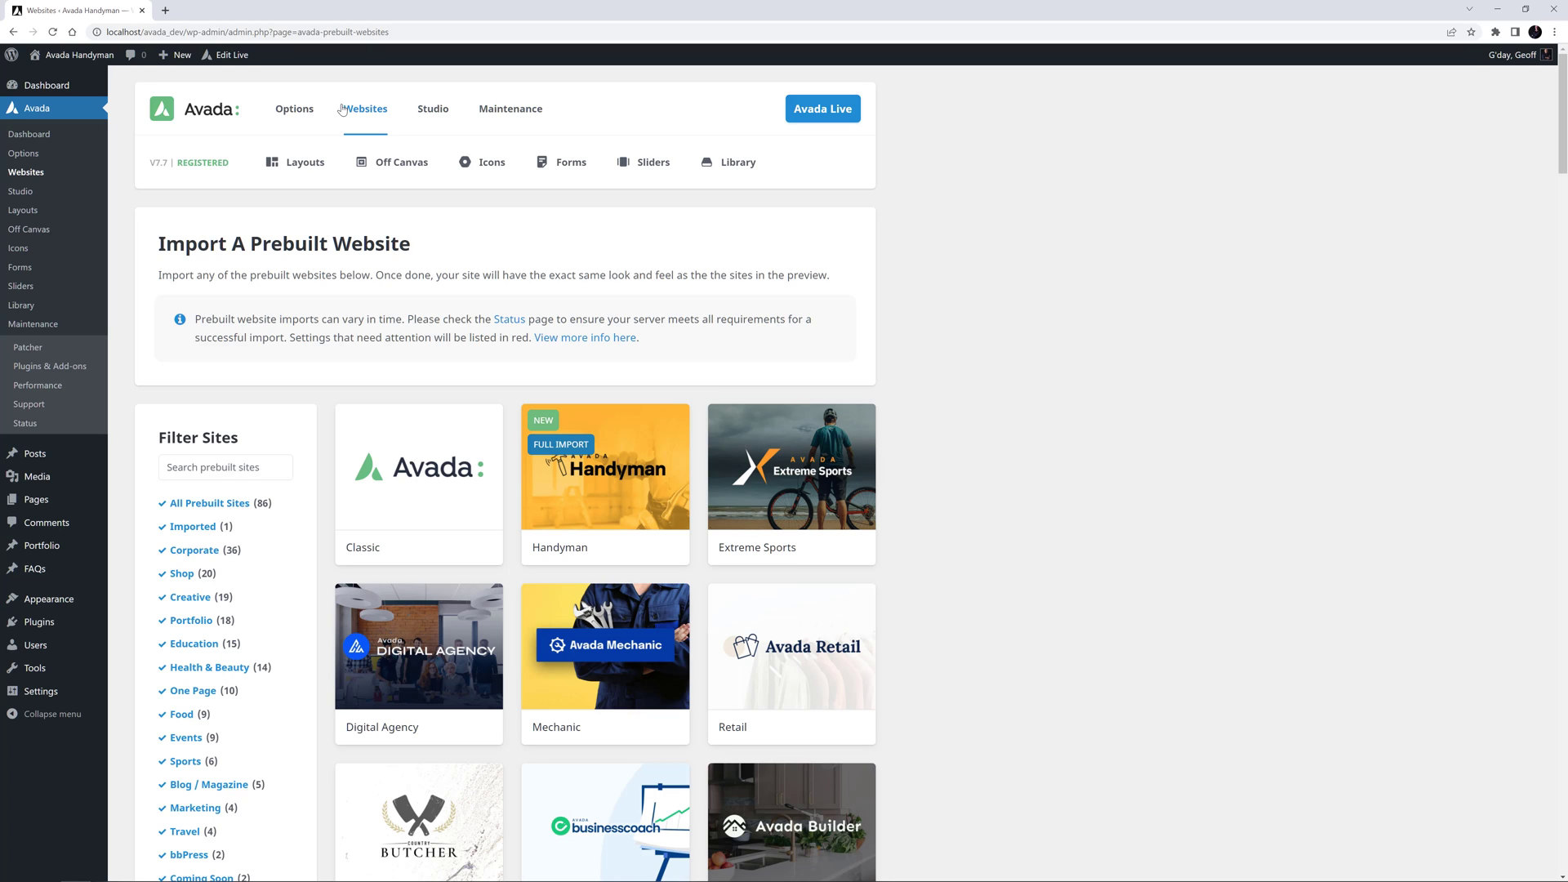
# Go to Avada Studio to browse its content template library.
pyautogui.click(436, 110)
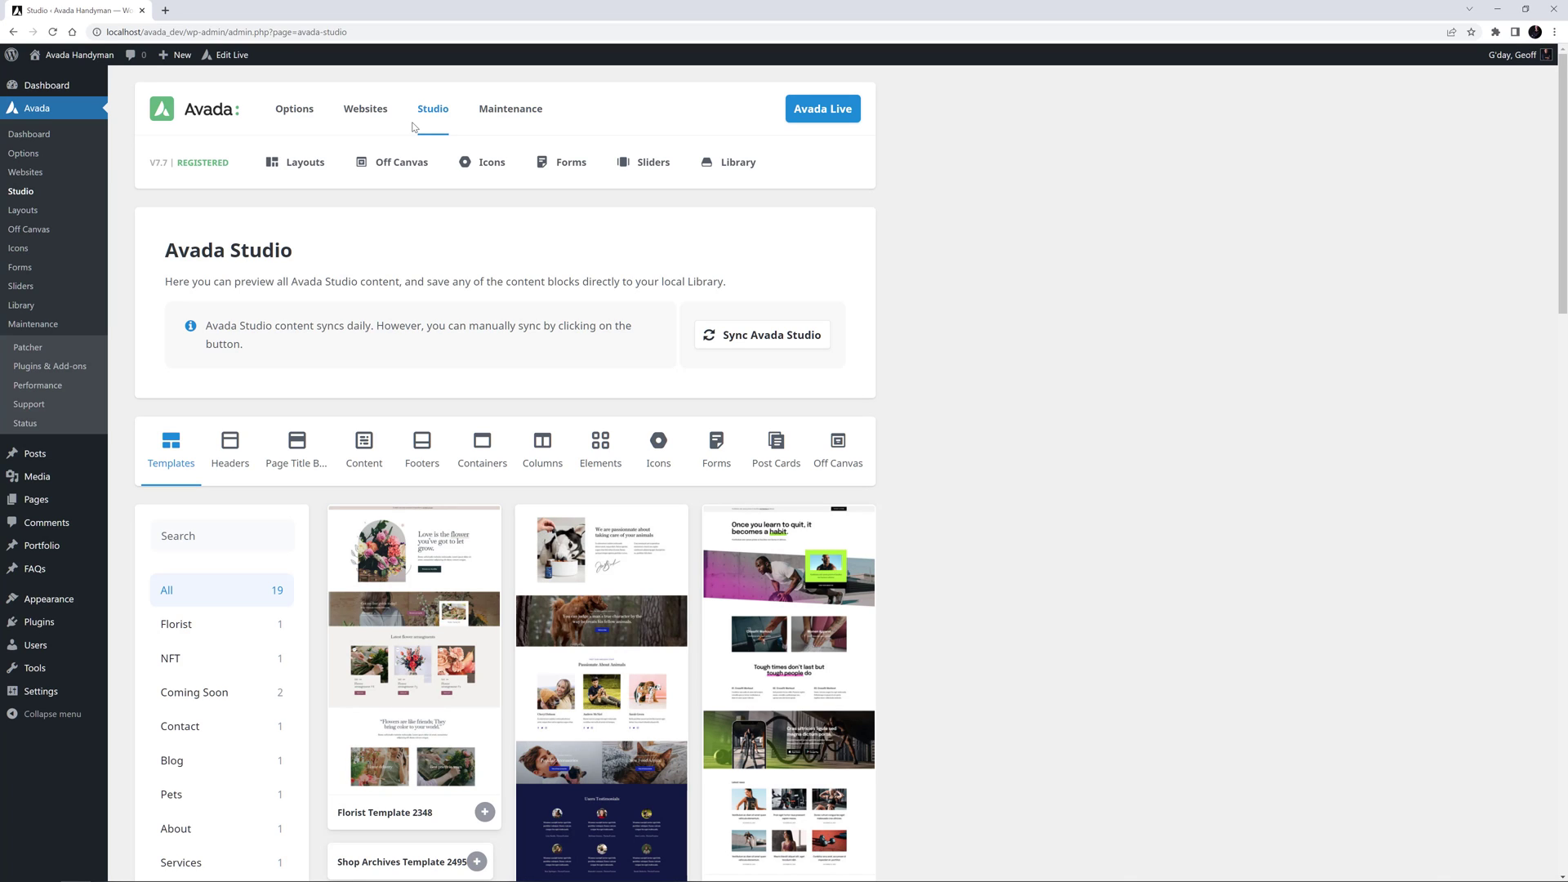
pyautogui.moveTo(509, 109)
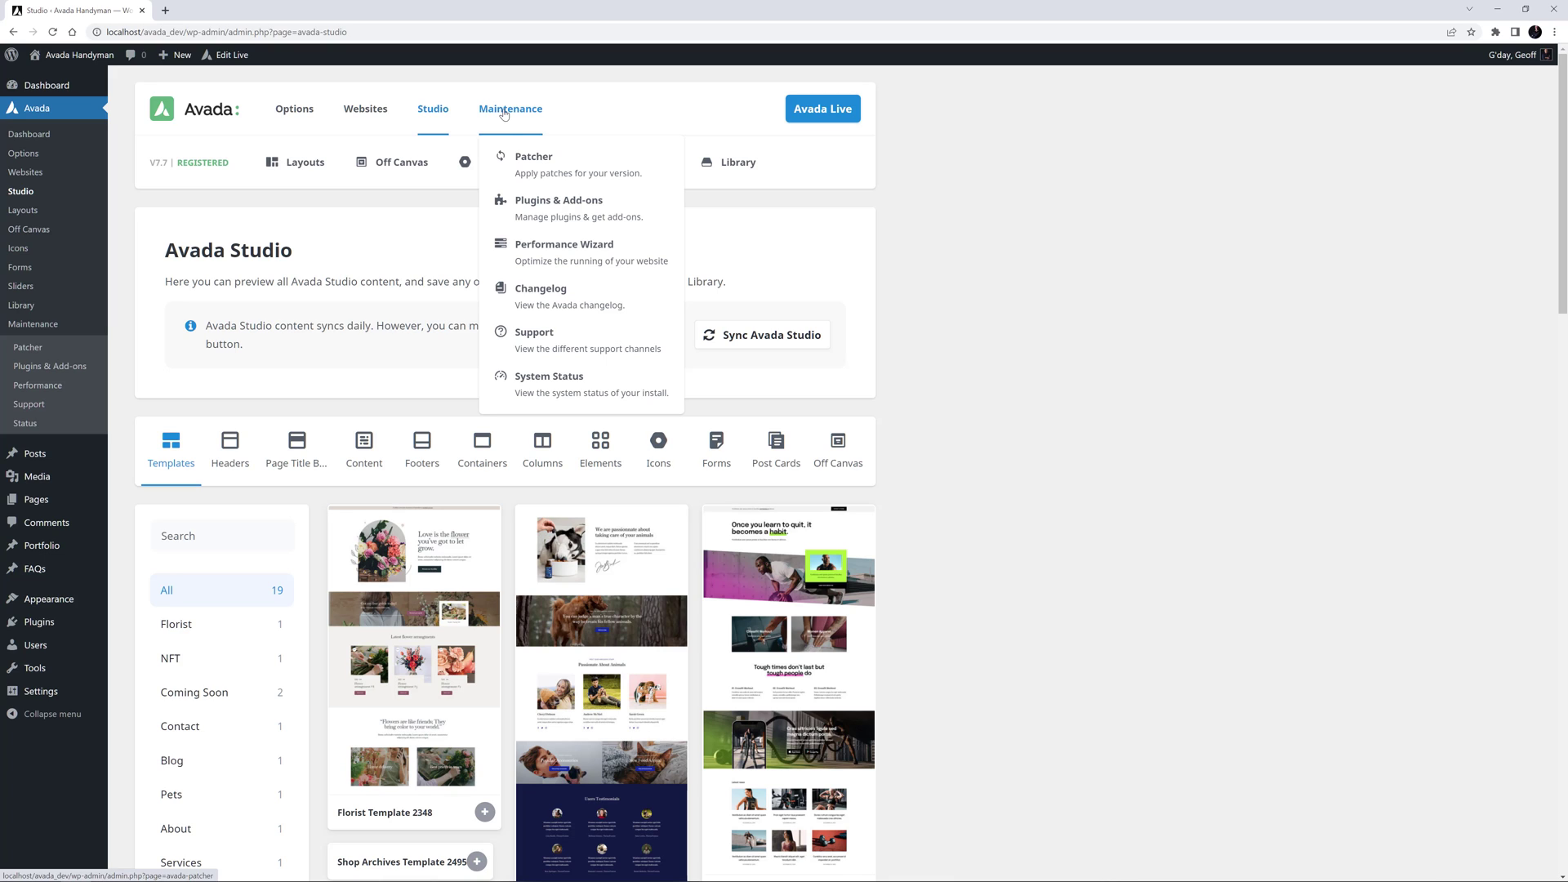
# Visit the Patcher page, then the Plugins & Add-ons page under Maintenance.
pyautogui.click(536, 164)
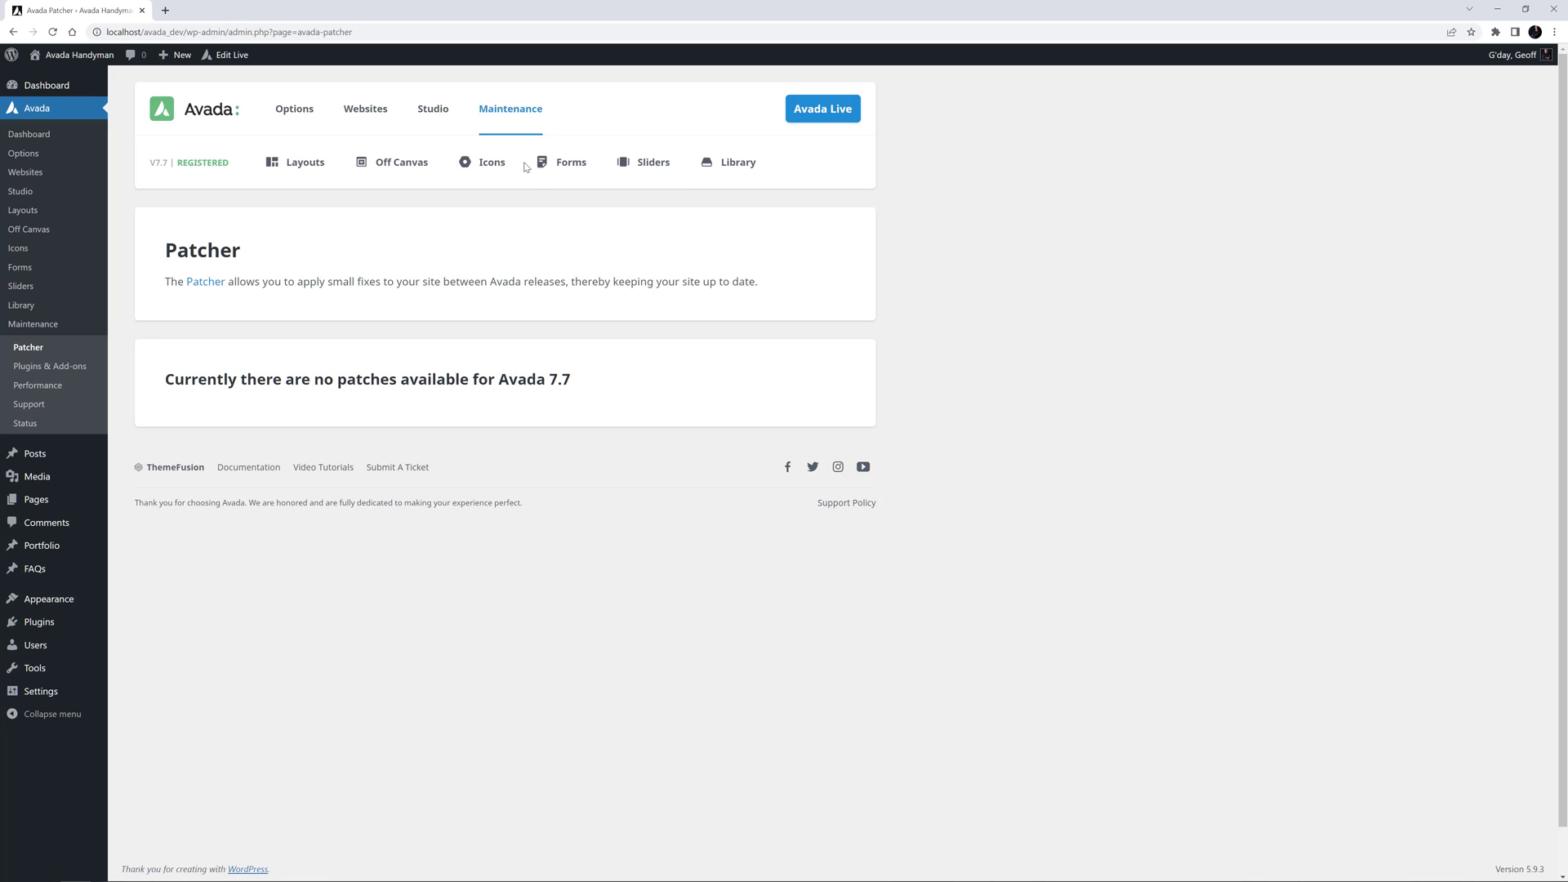
pyautogui.click(519, 207)
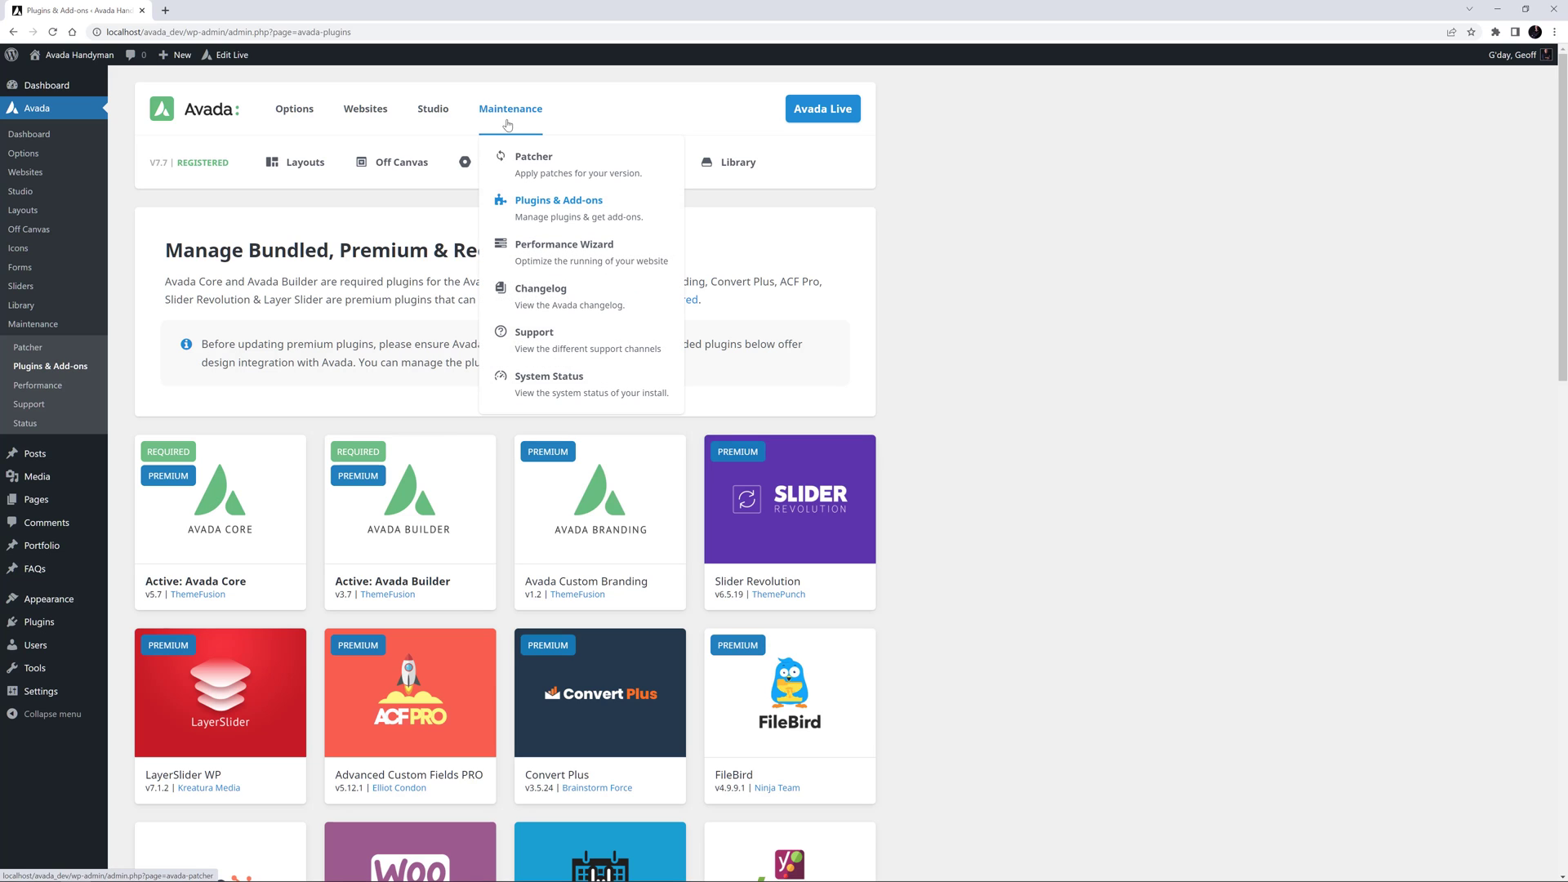
# View the Performance Wizard in a new tab, close it, then go to the Changelog.
pyautogui.middleClick(533, 249)
pyautogui.click(233, 10)
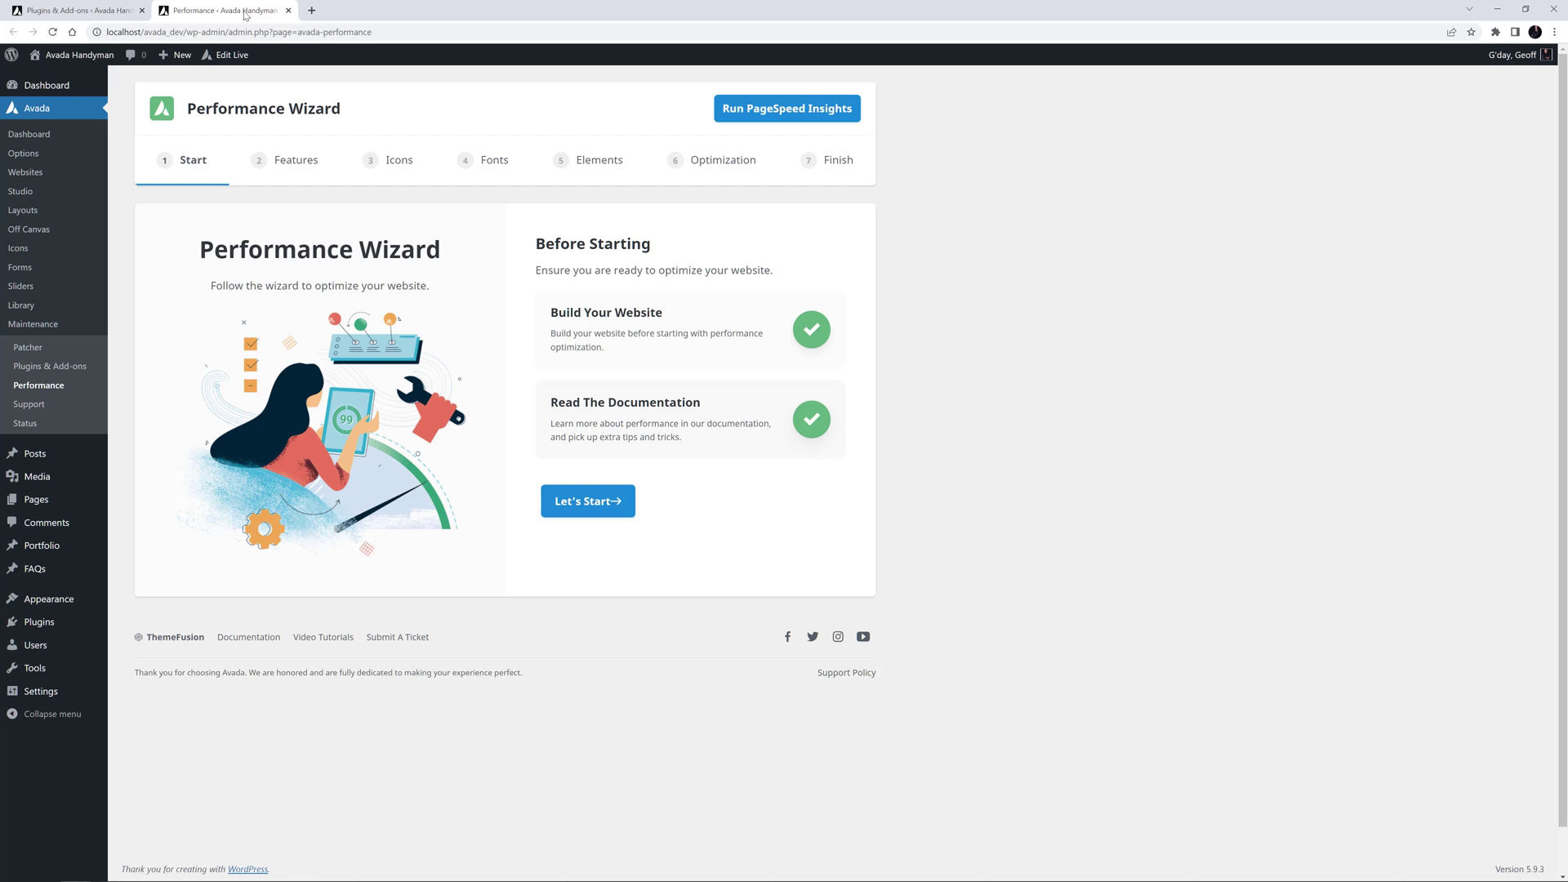
pyautogui.click(289, 10)
pyautogui.moveTo(510, 109)
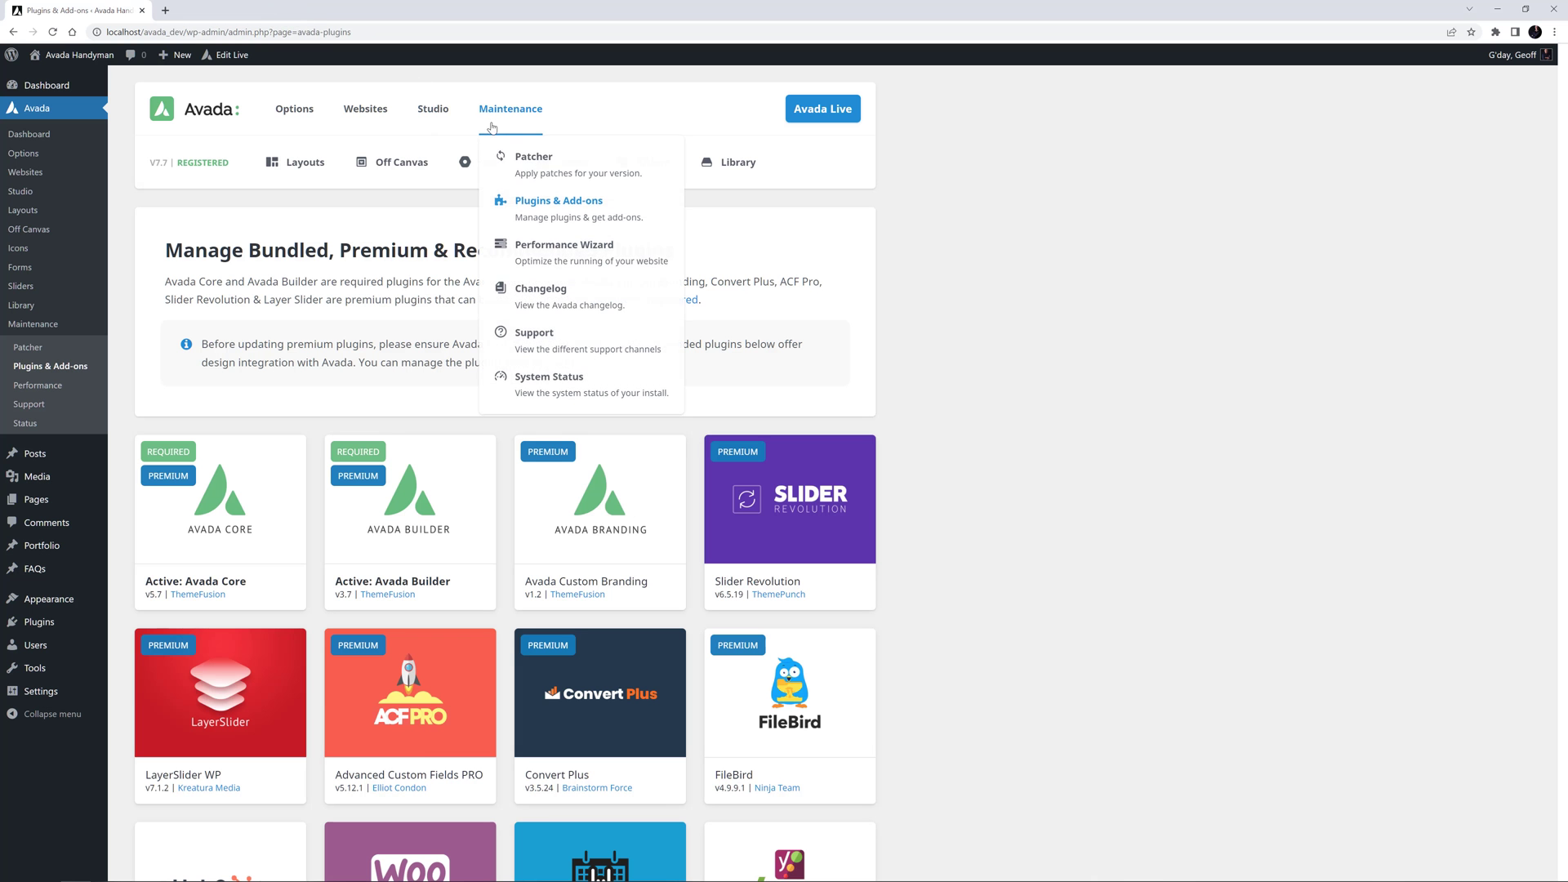
pyautogui.click(541, 288)
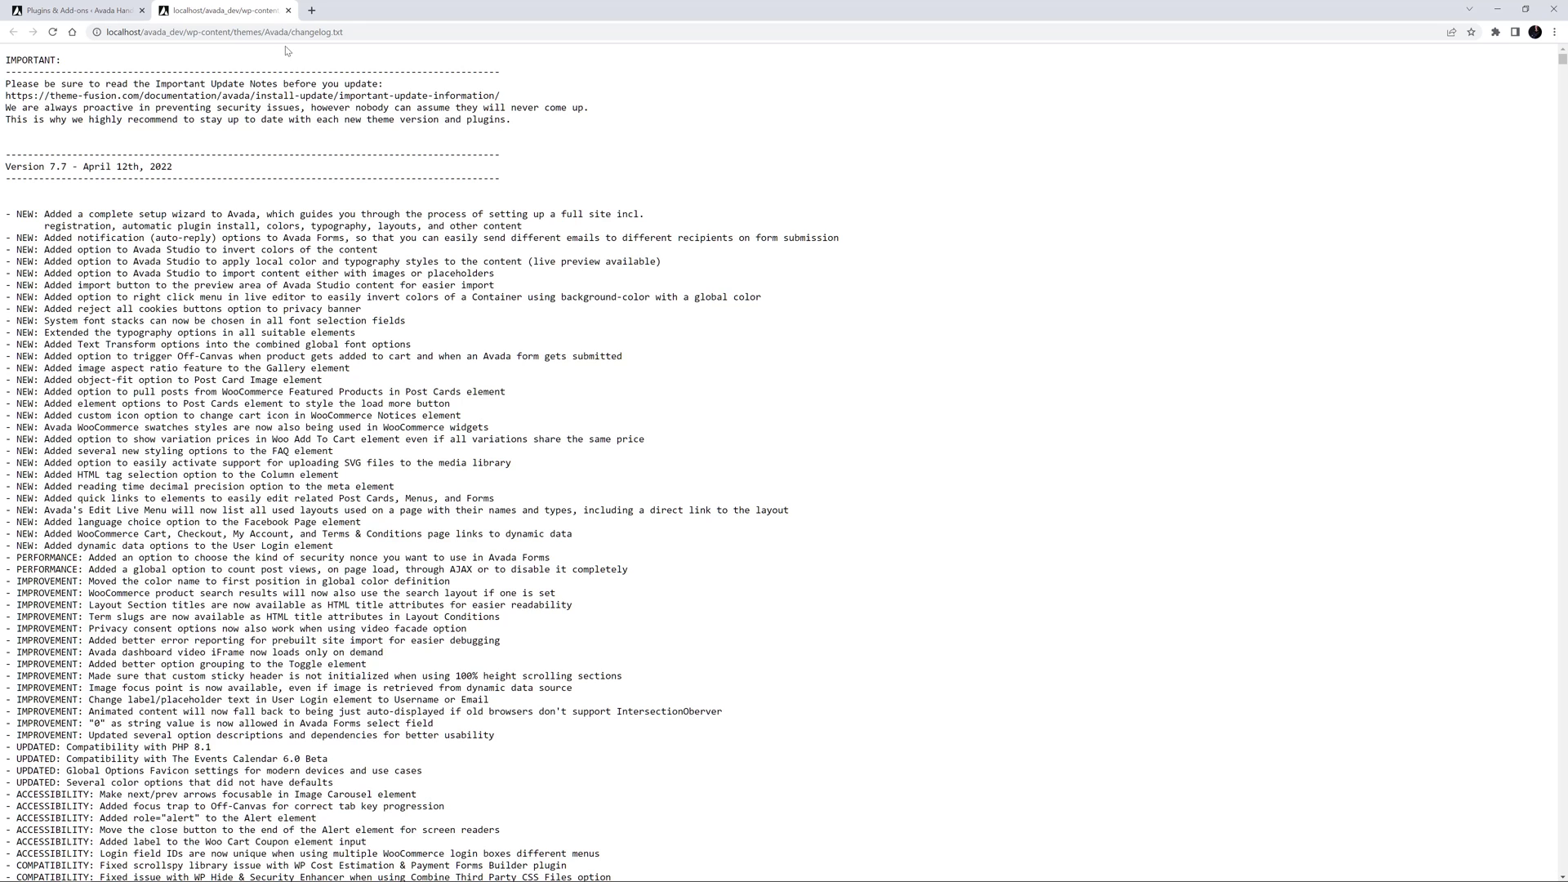
pyautogui.click(287, 11)
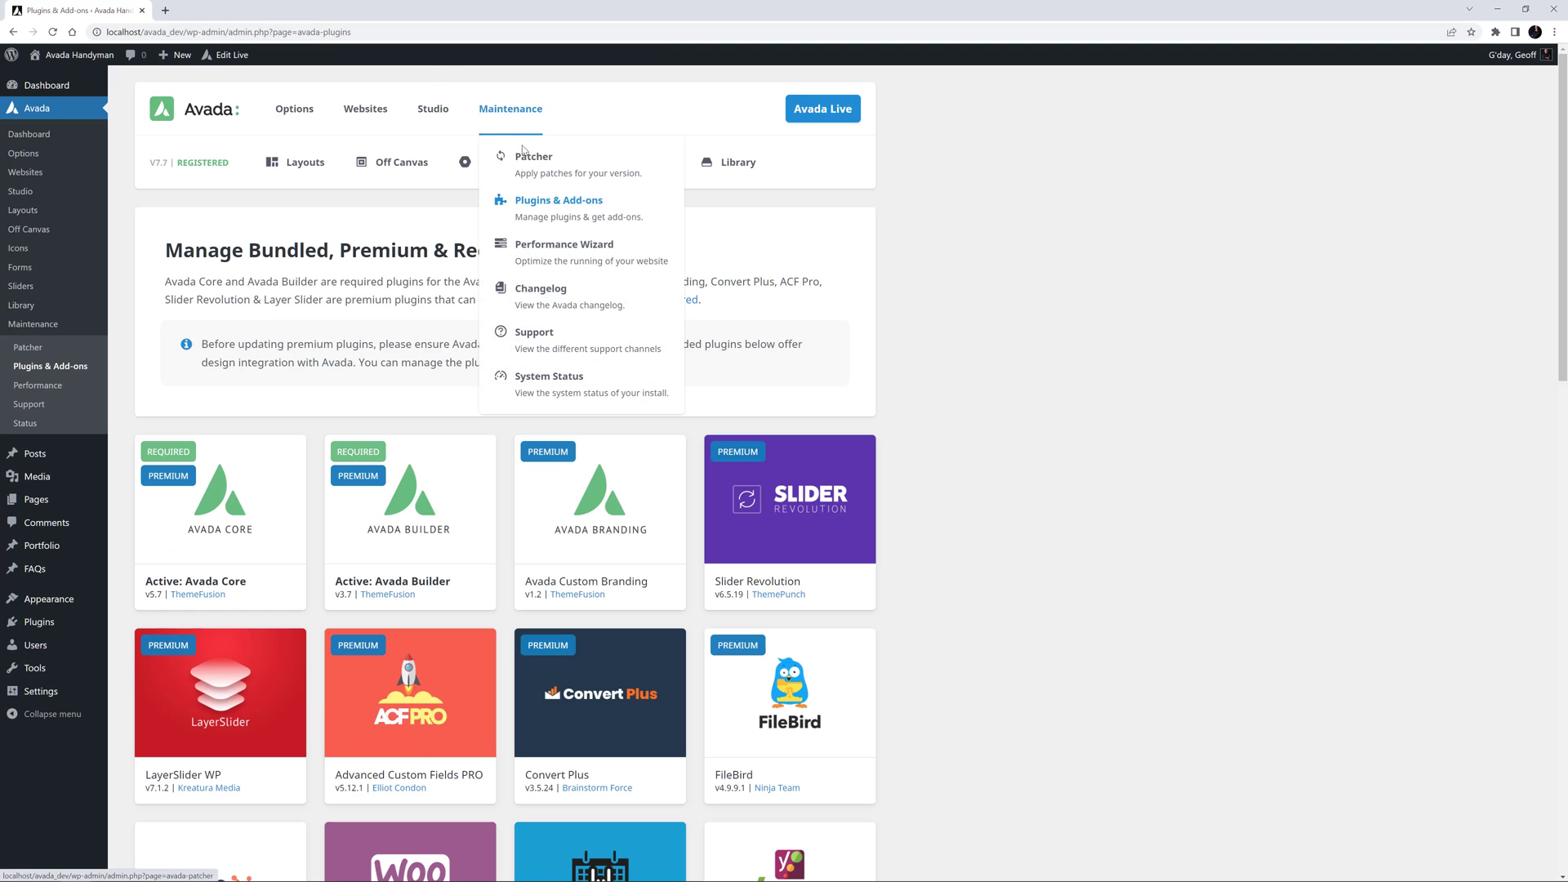
pyautogui.click(530, 333)
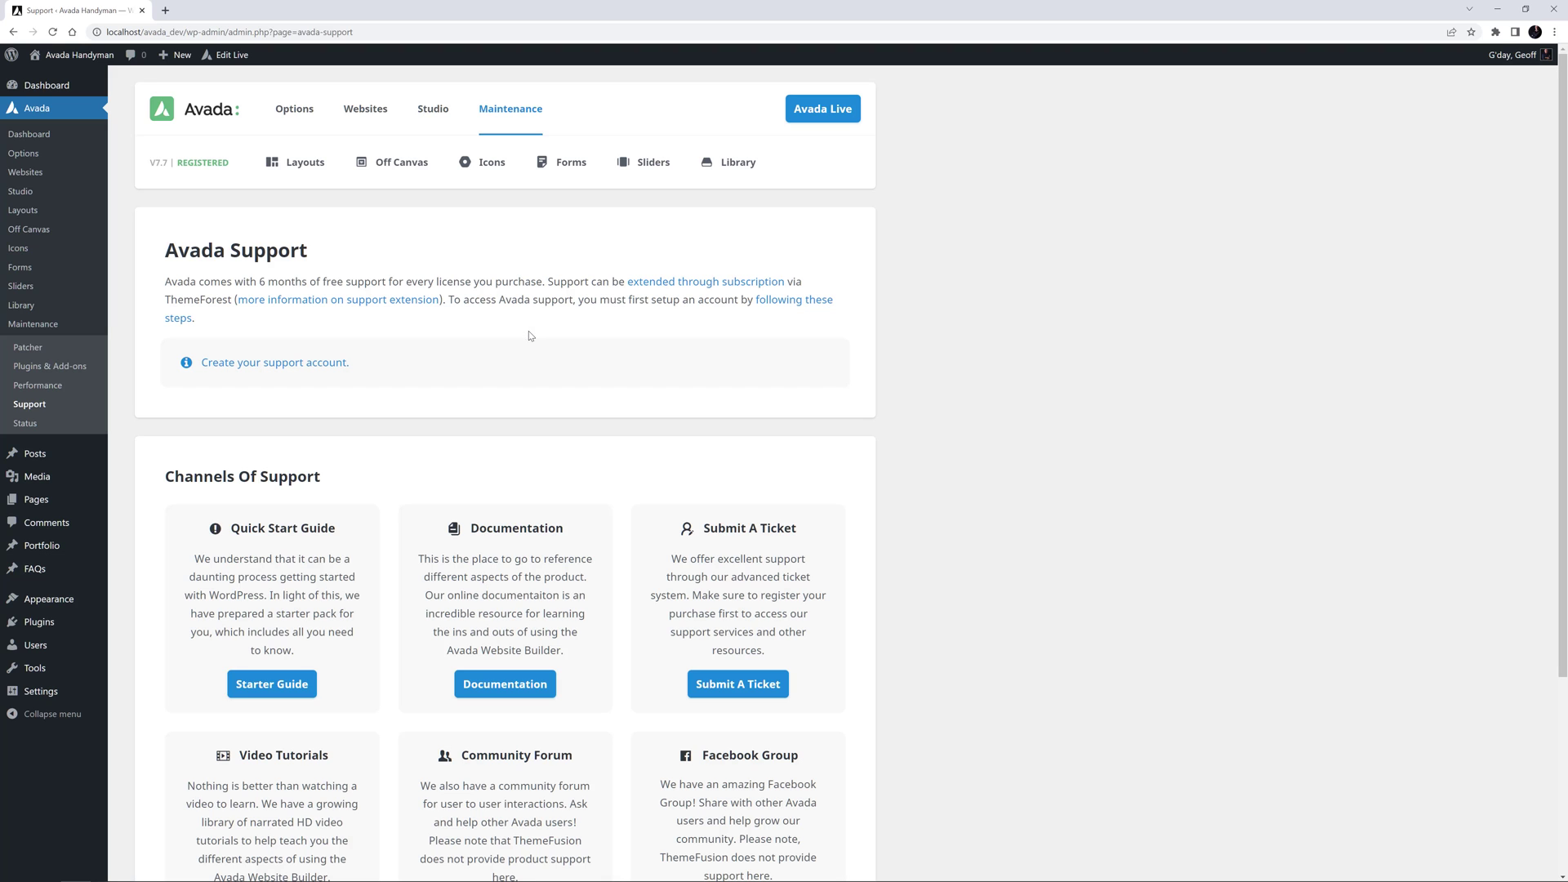
pyautogui.scroll(-3, 928, 419)
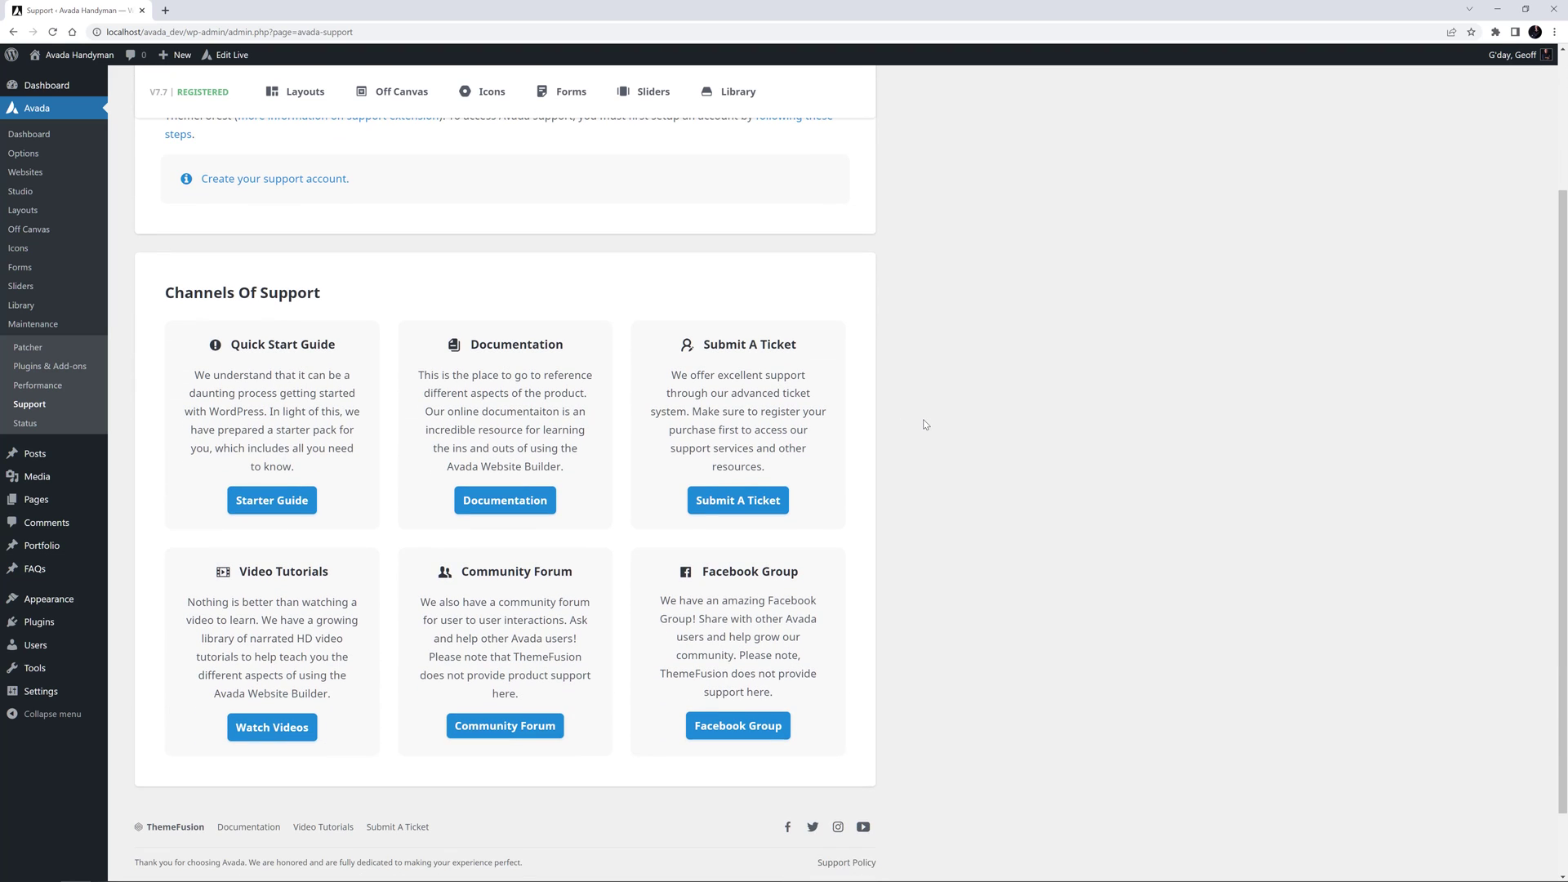
pyautogui.scroll(4, 920, 416)
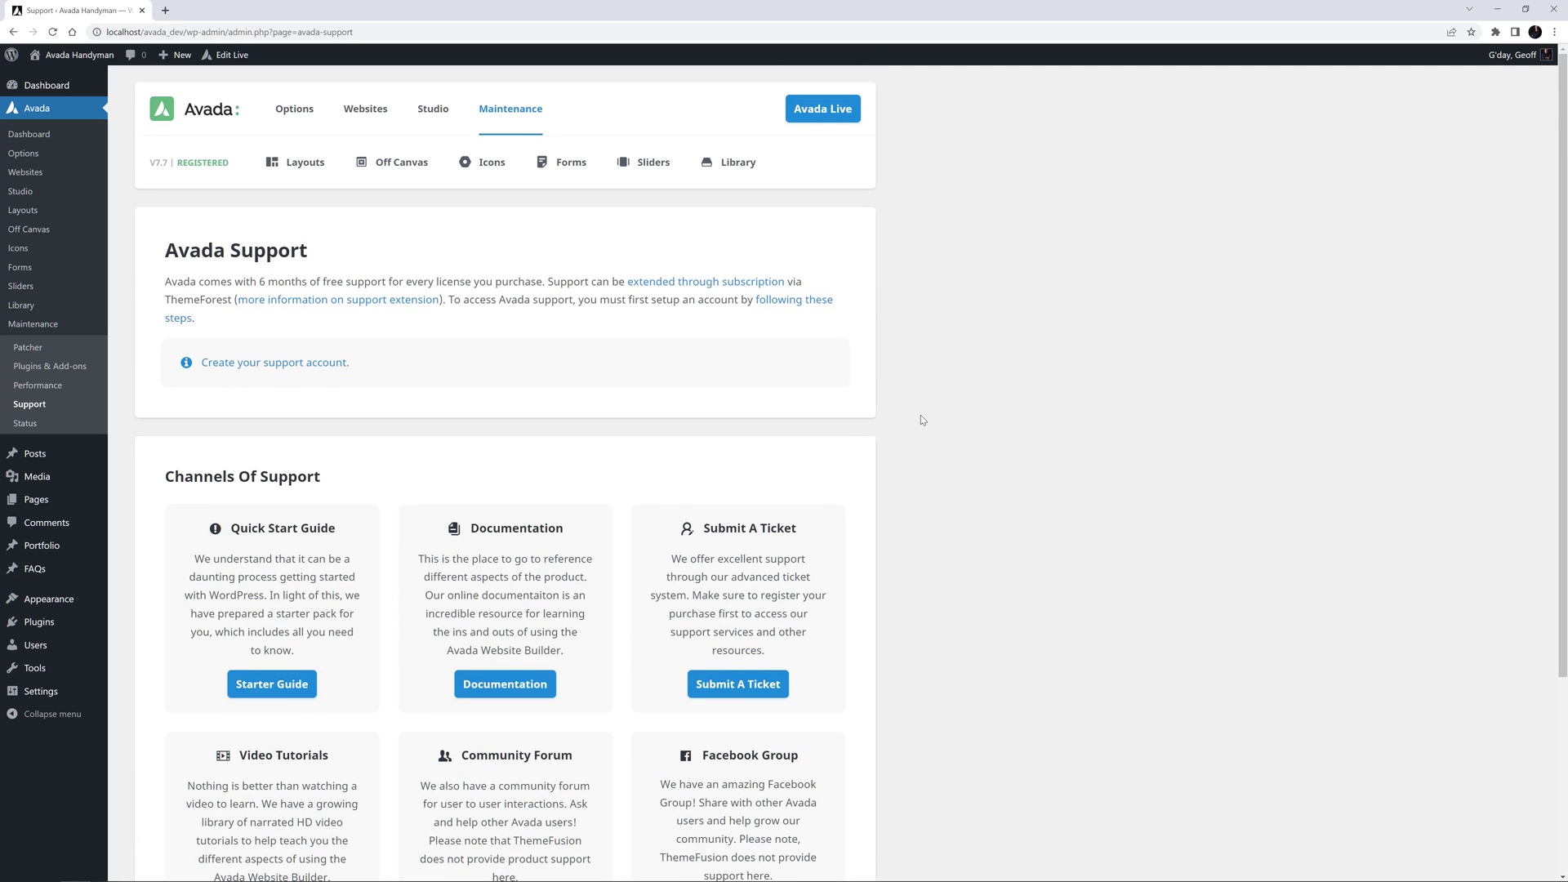
pyautogui.moveTo(511, 109)
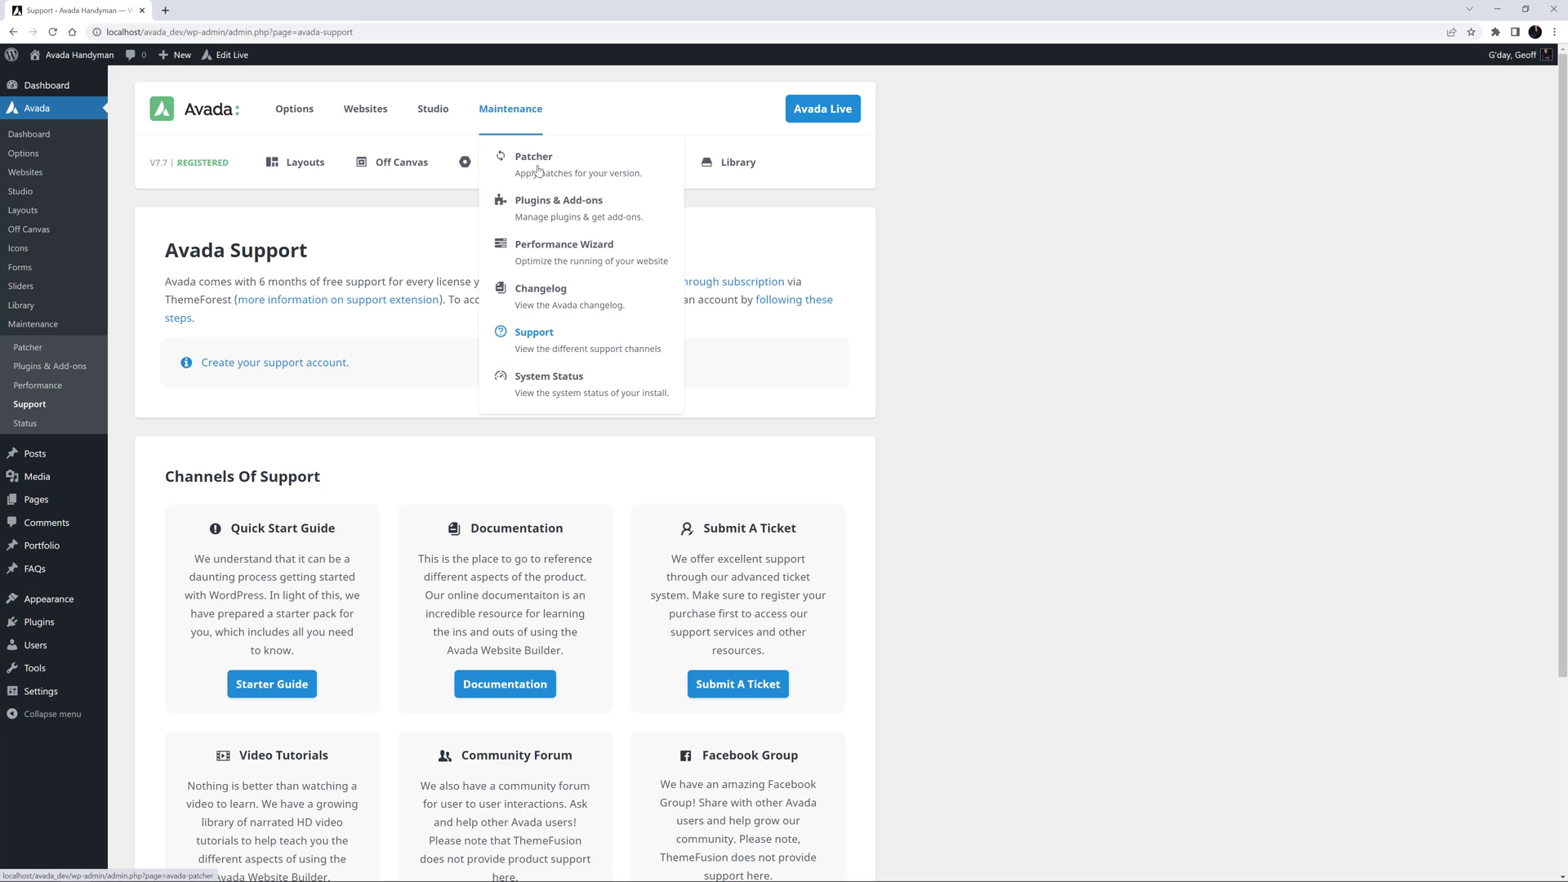
# Go to the System Status page under Maintenance.
pyautogui.click(551, 375)
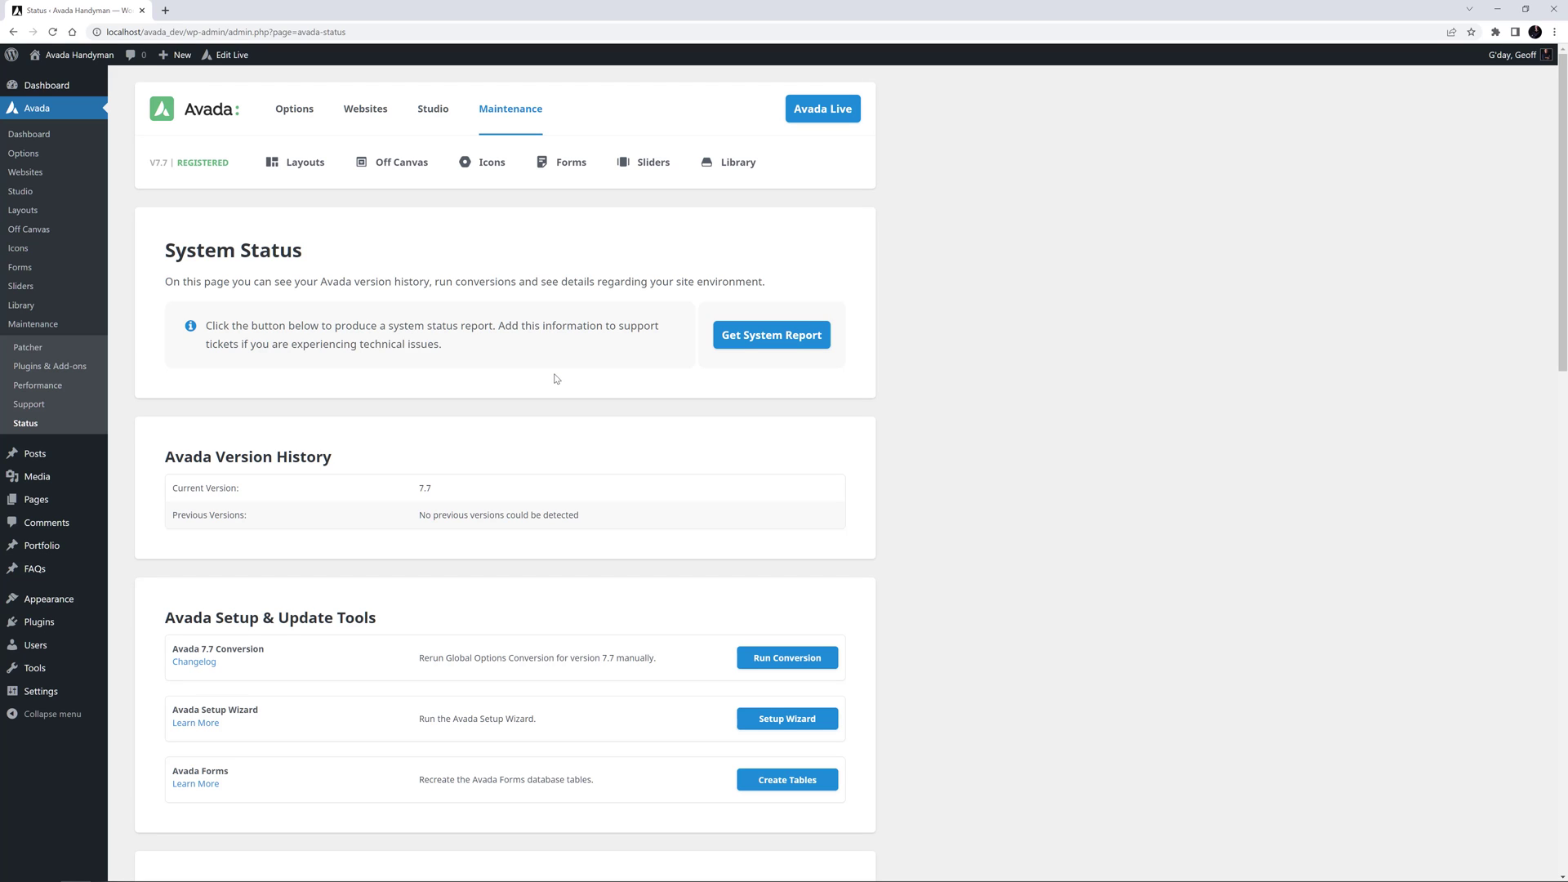
pyautogui.scroll(-3, 554, 377)
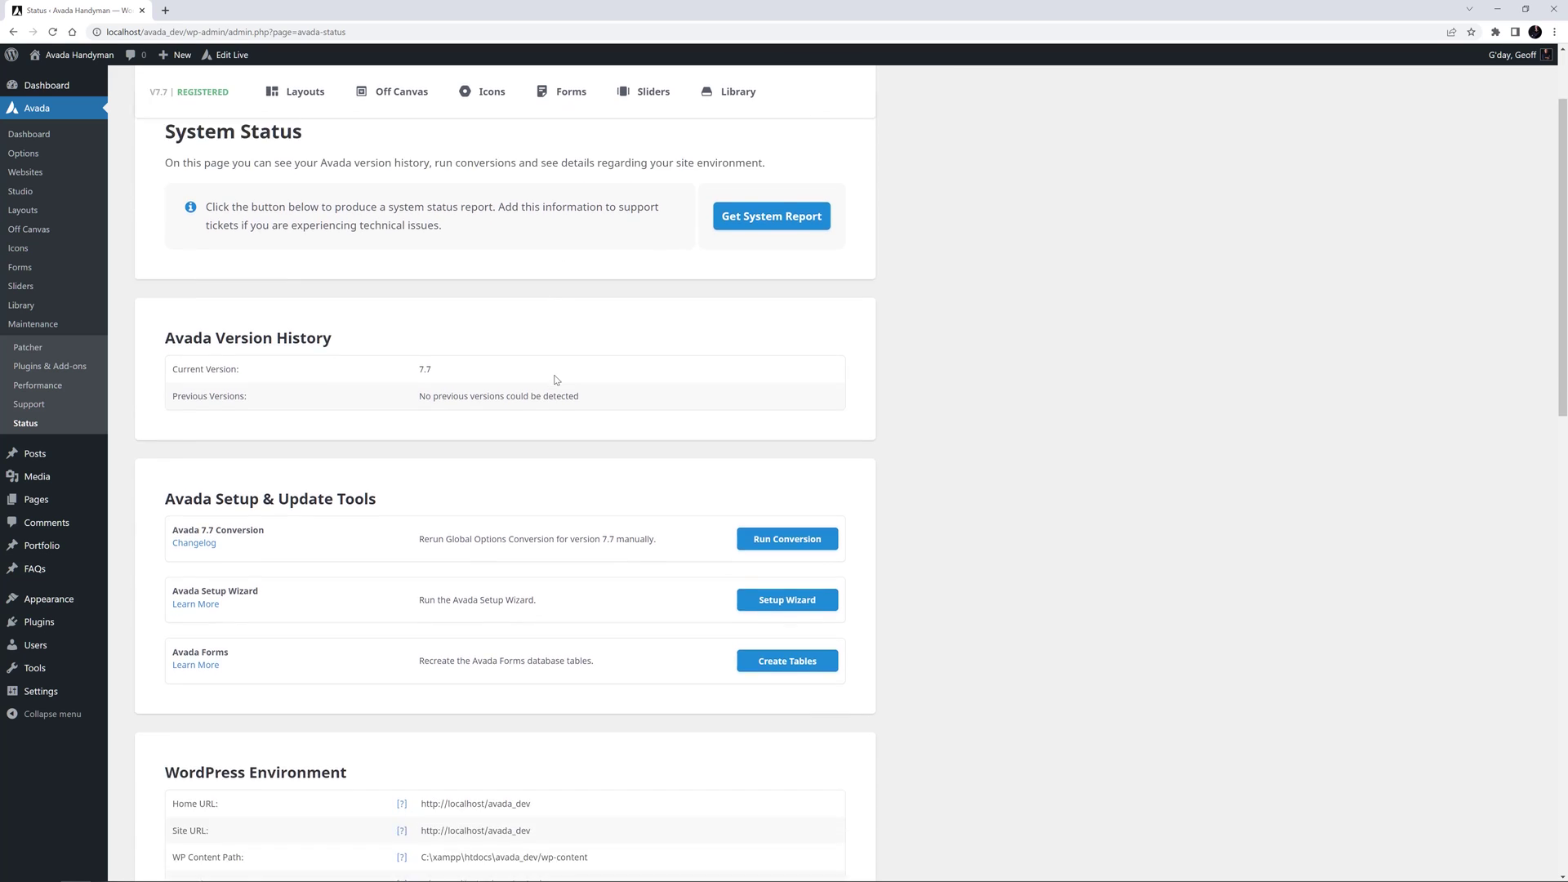
pyautogui.scroll(-3, 555, 378)
pyautogui.scroll(-3, 554, 377)
pyautogui.scroll(-2, 554, 378)
pyautogui.scroll(-2, 553, 375)
pyautogui.scroll(-2, 552, 375)
pyautogui.scroll(-1, 553, 376)
pyautogui.scroll(4, 553, 382)
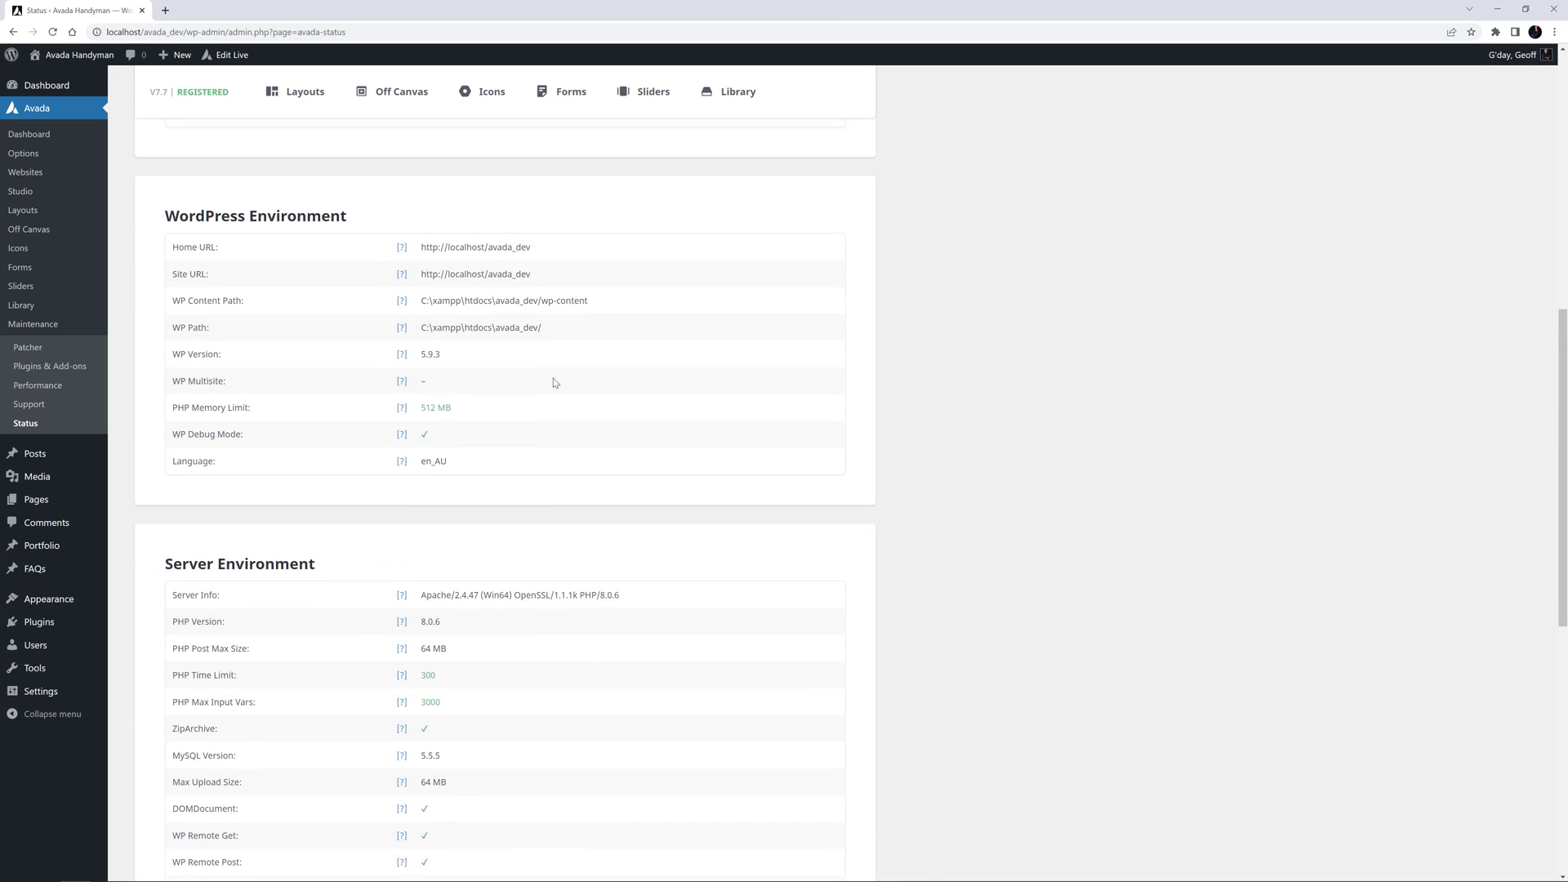
pyautogui.scroll(2, 553, 382)
pyautogui.scroll(3, 552, 382)
pyautogui.scroll(3, 553, 383)
pyautogui.scroll(2, 553, 383)
pyautogui.scroll(1, 552, 383)
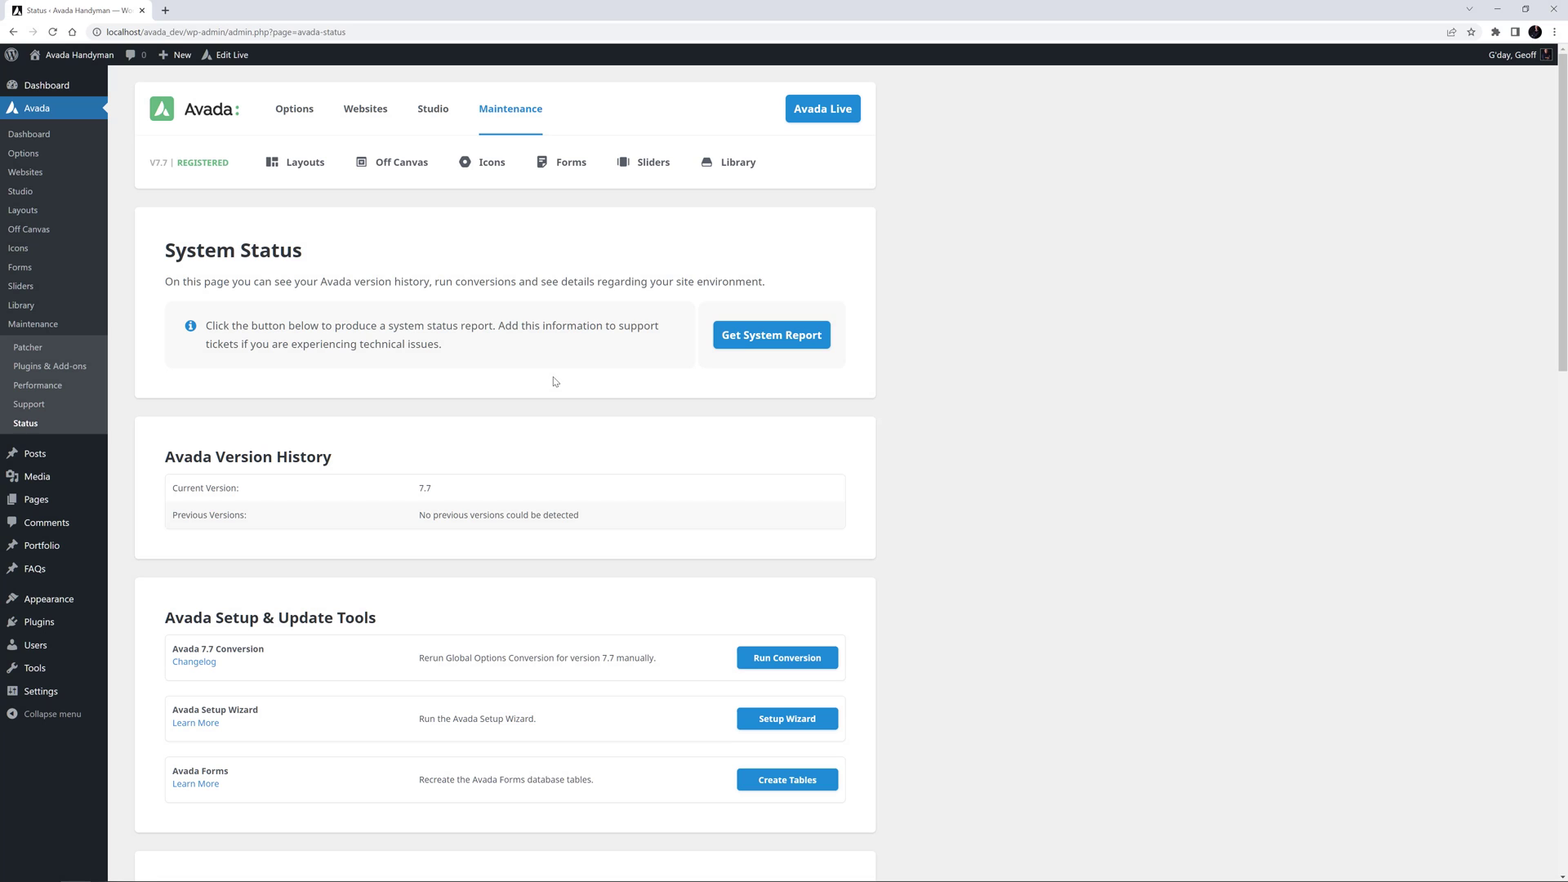
pyautogui.moveTo(298, 92)
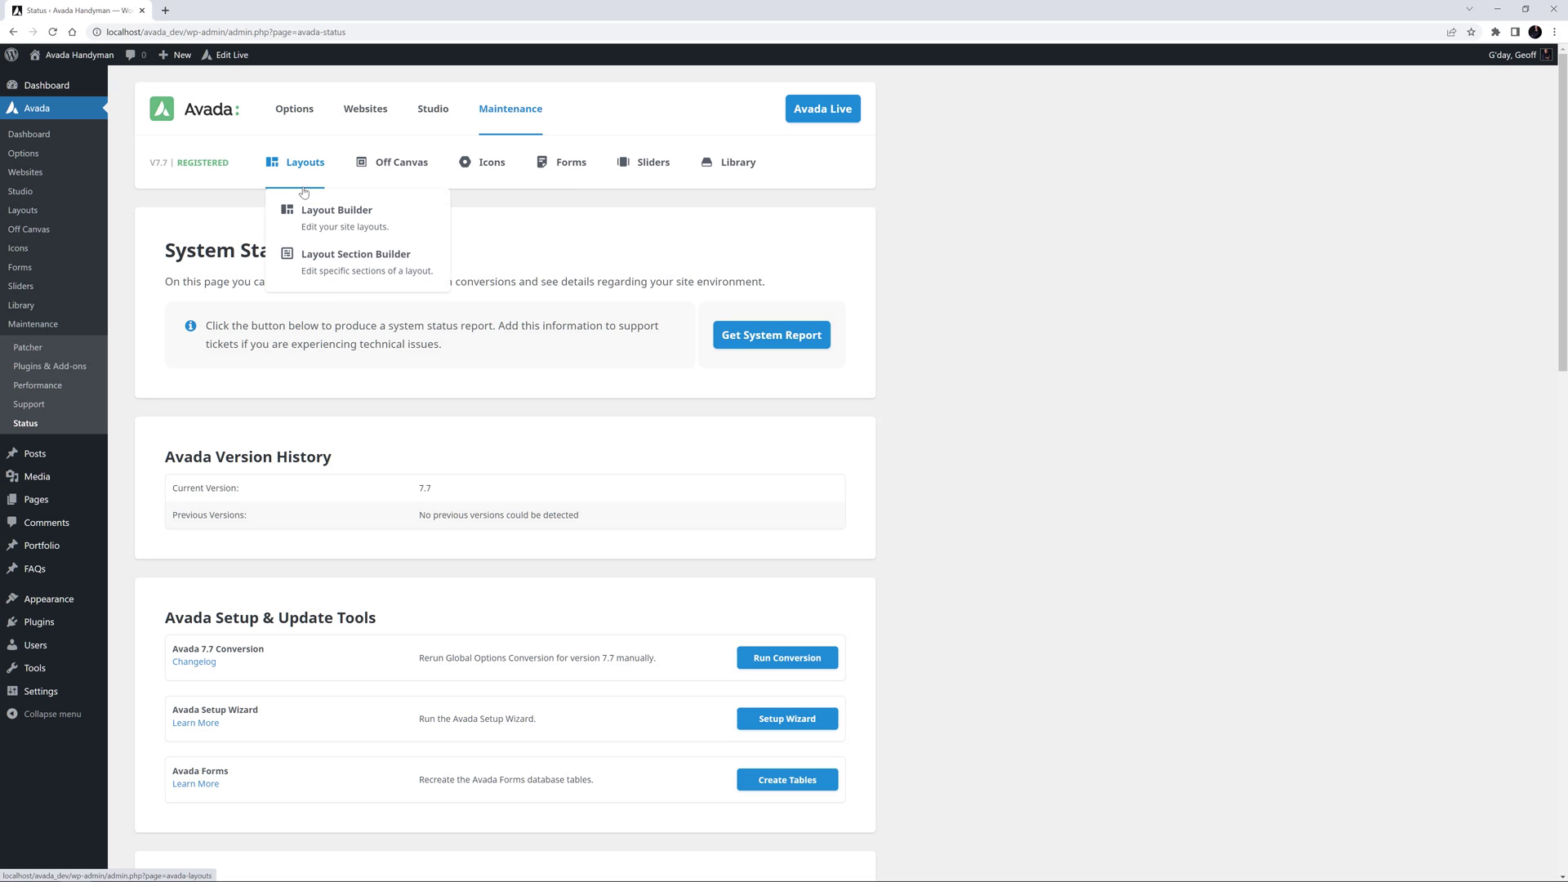
# Visit Layout Builder and Layout Section Builder, then go to the Off Canvas page.
pyautogui.click(310, 216)
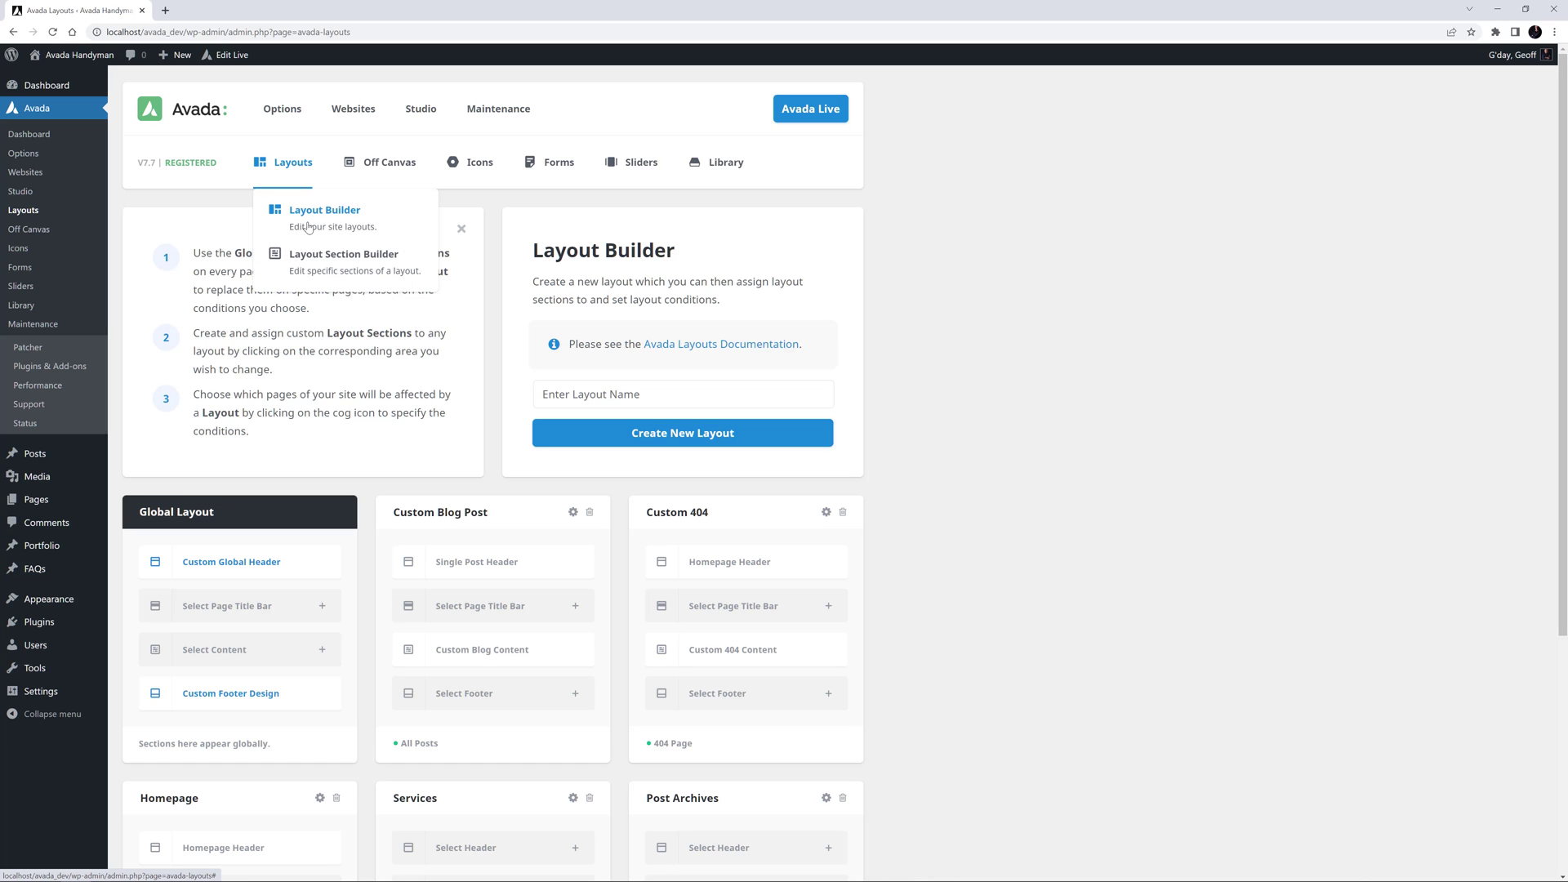
pyautogui.click(309, 256)
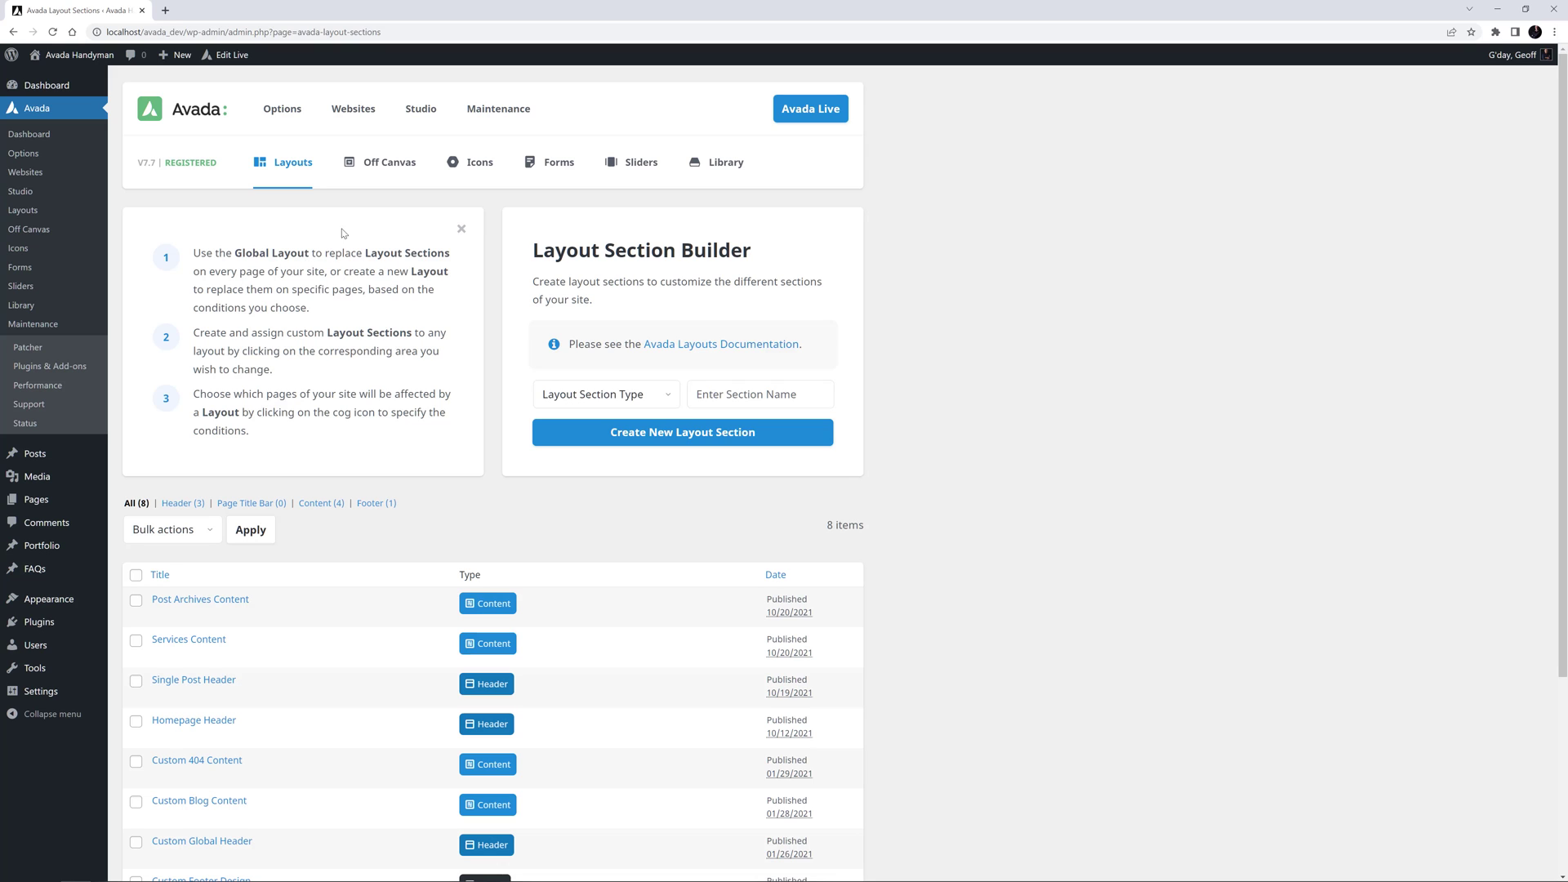
pyautogui.click(390, 163)
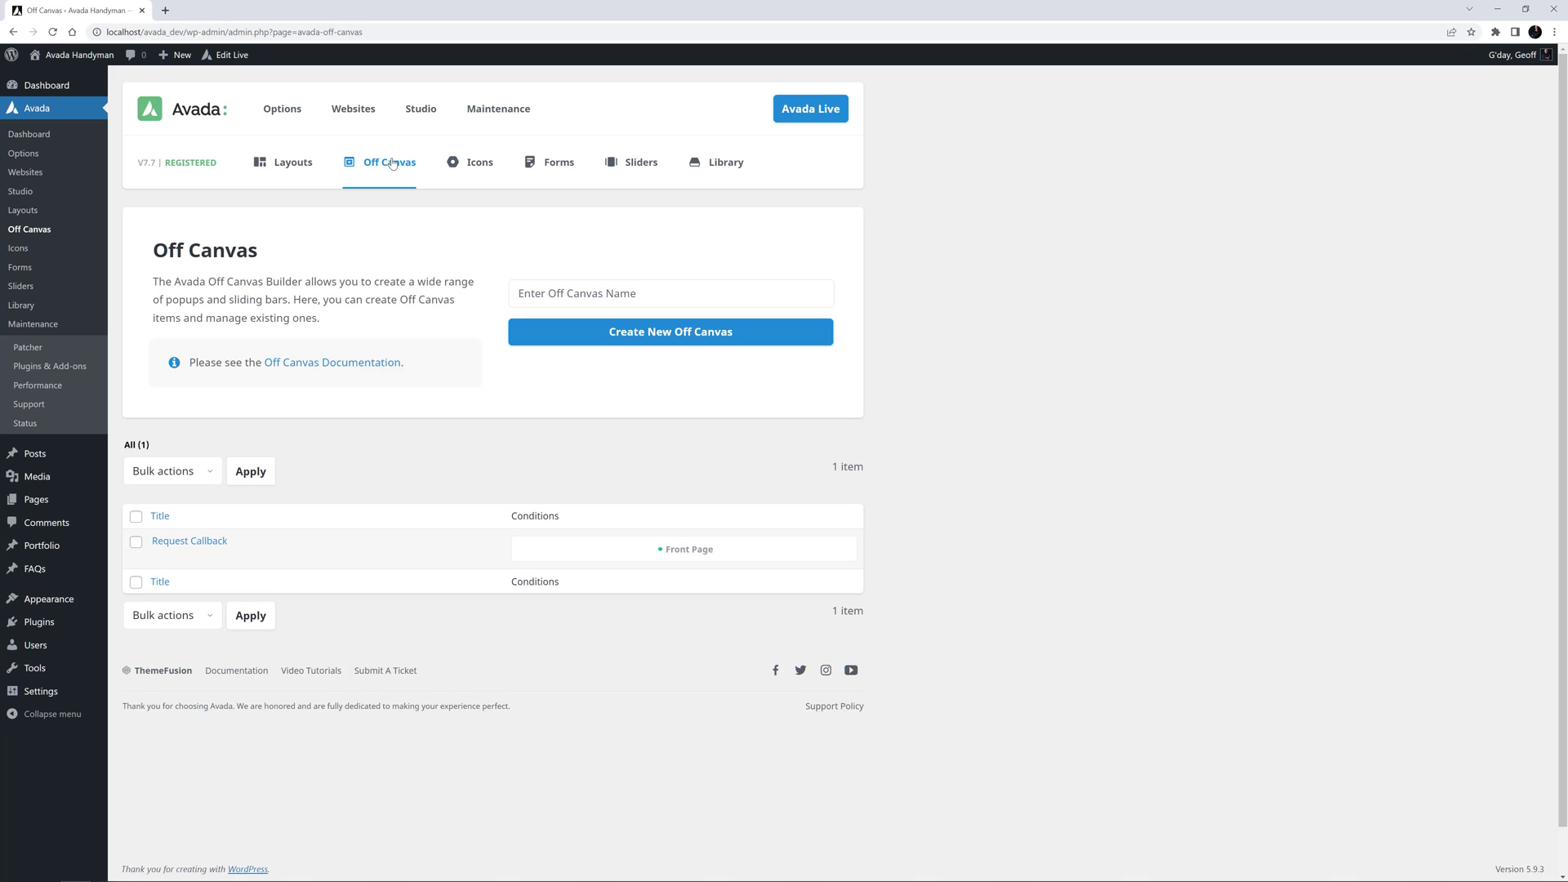
# Visit Custom Icons and Form Builder, then go to the Form Entries page.
pyautogui.click(475, 161)
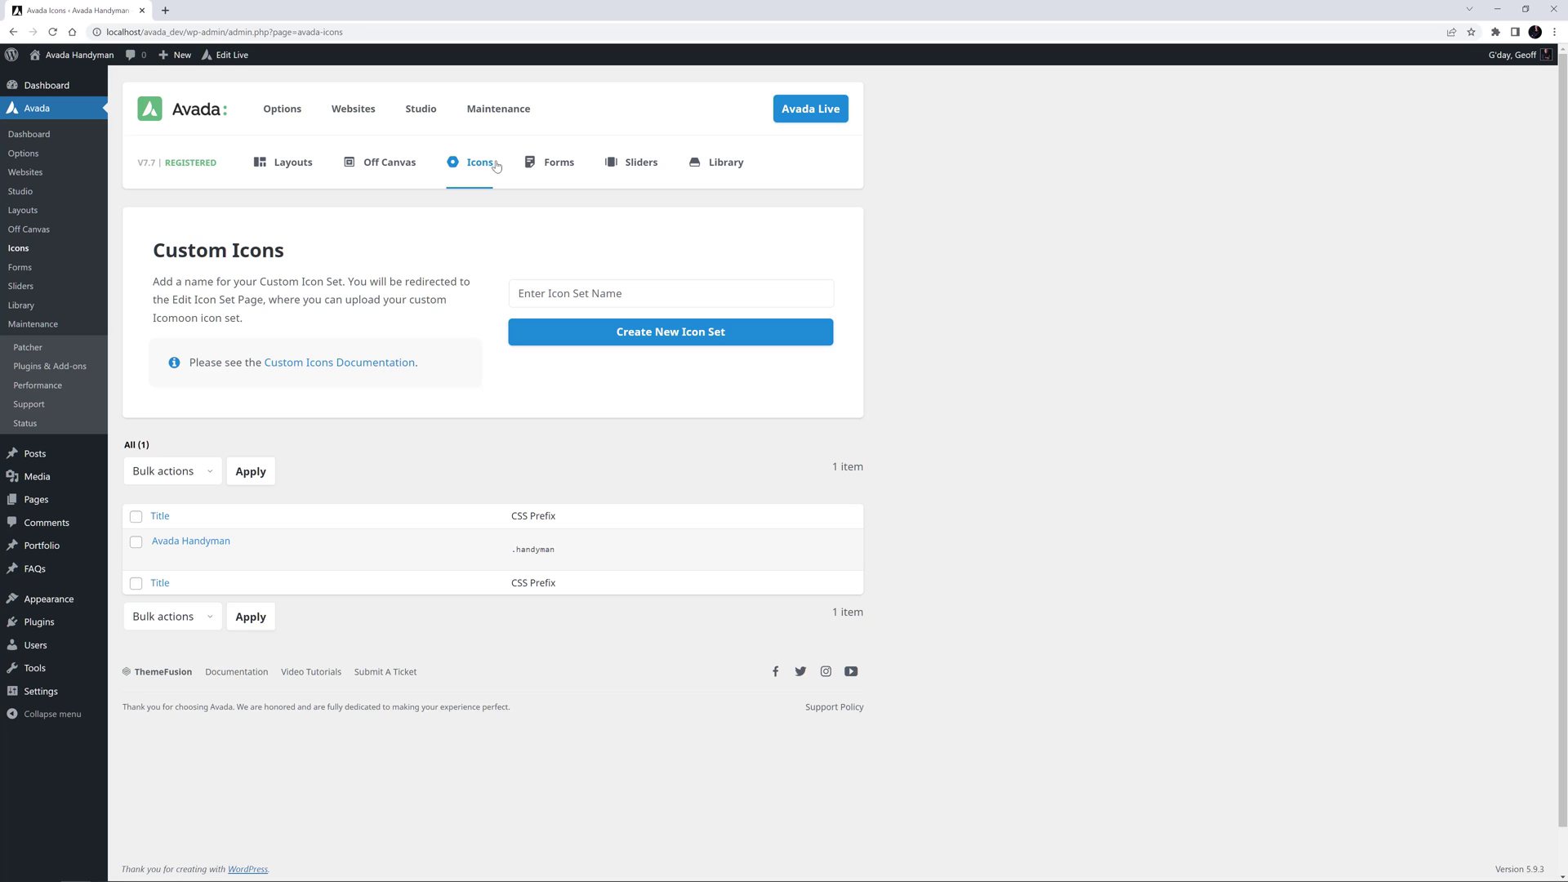
pyautogui.moveTo(550, 163)
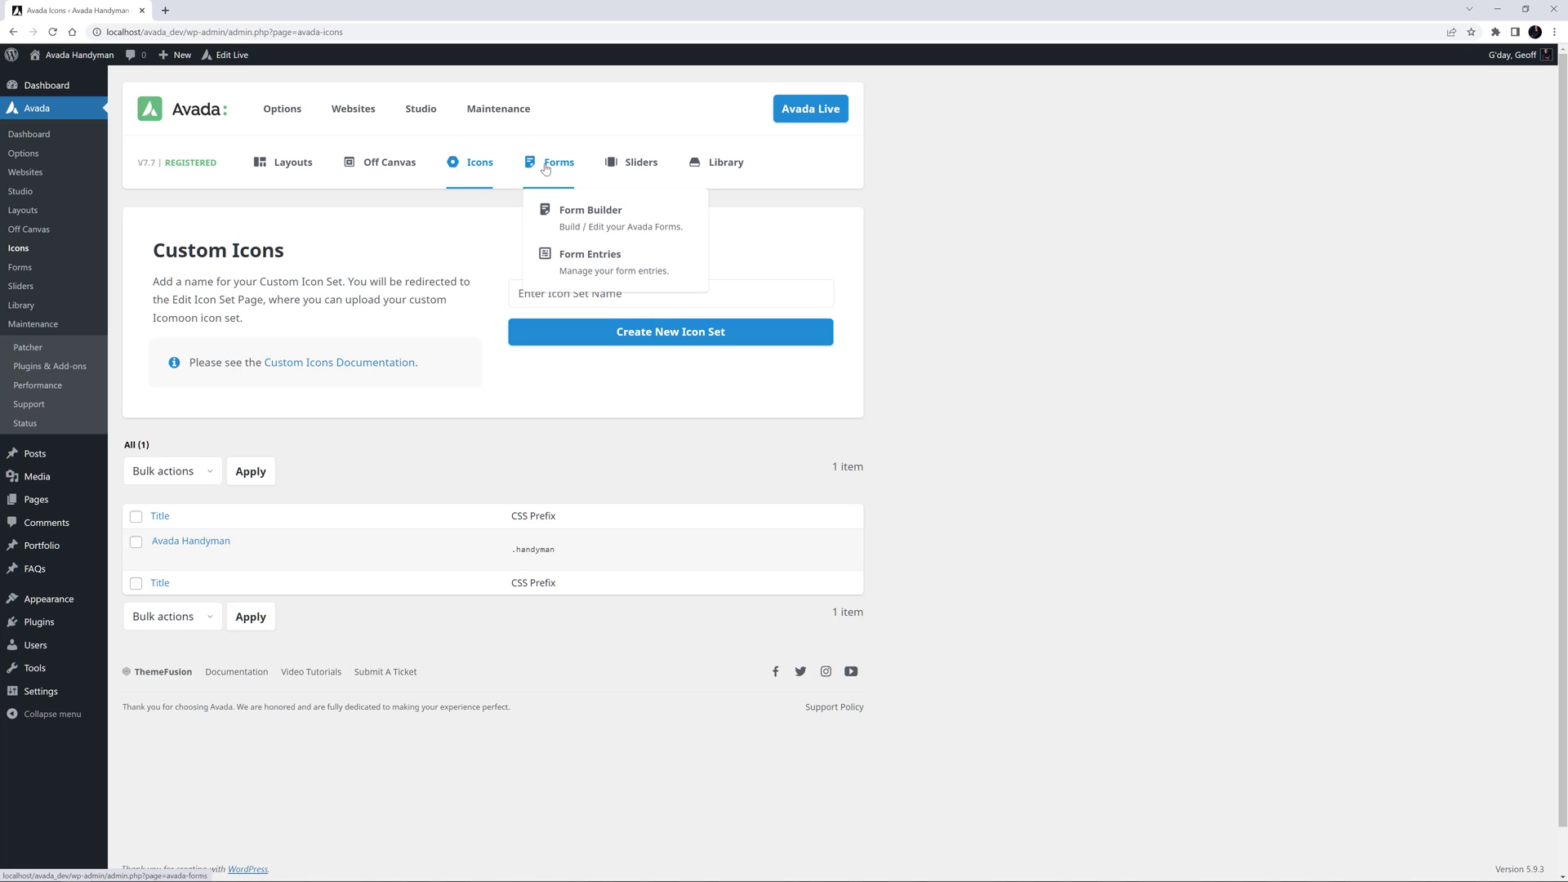
pyautogui.click(566, 211)
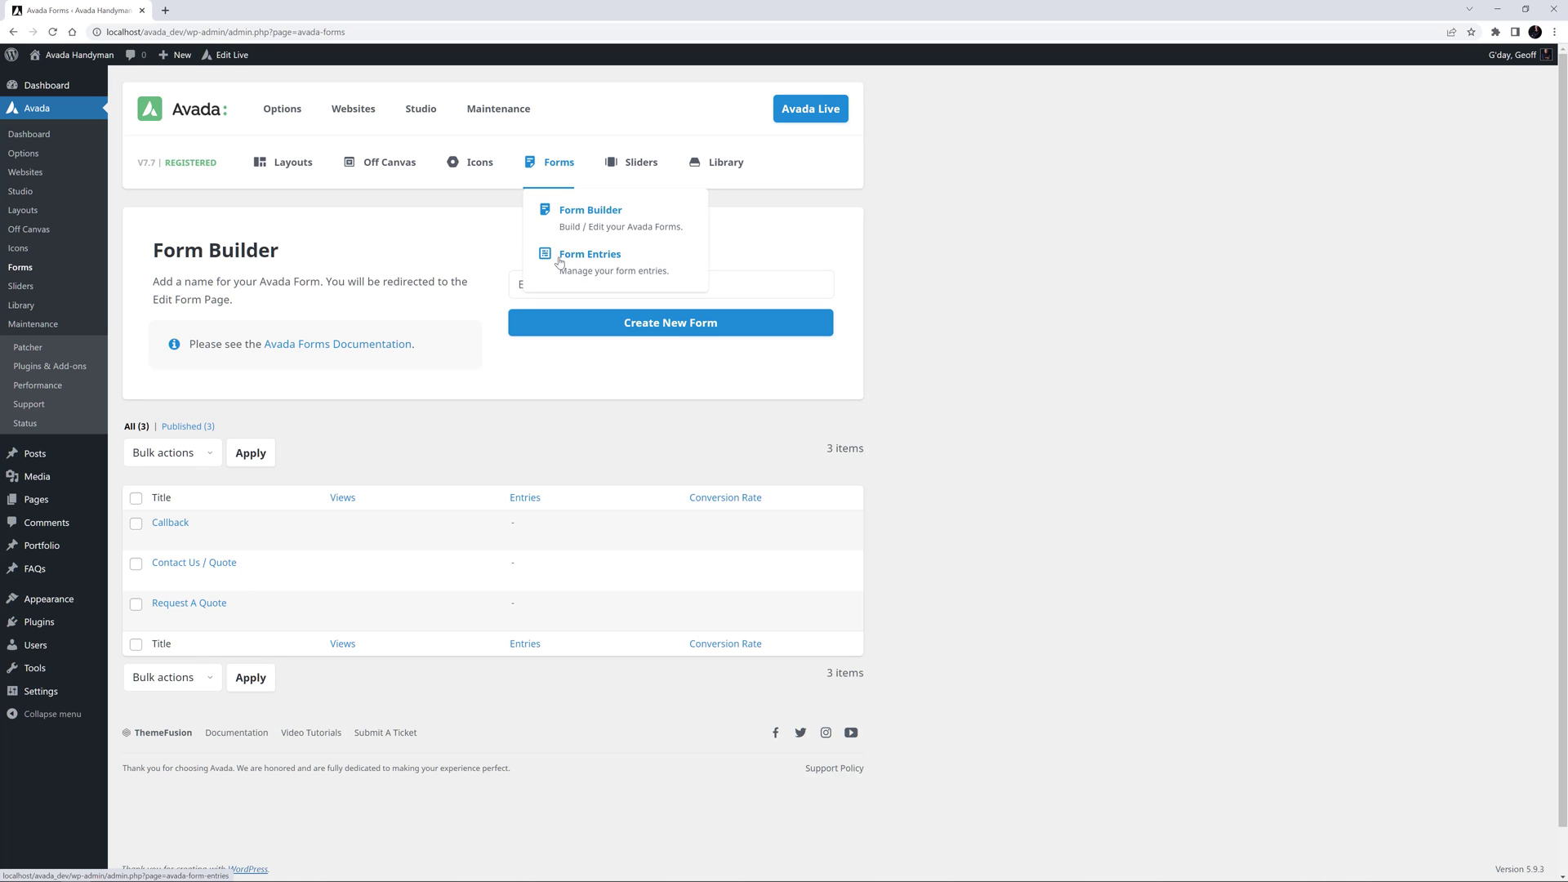
pyautogui.click(561, 258)
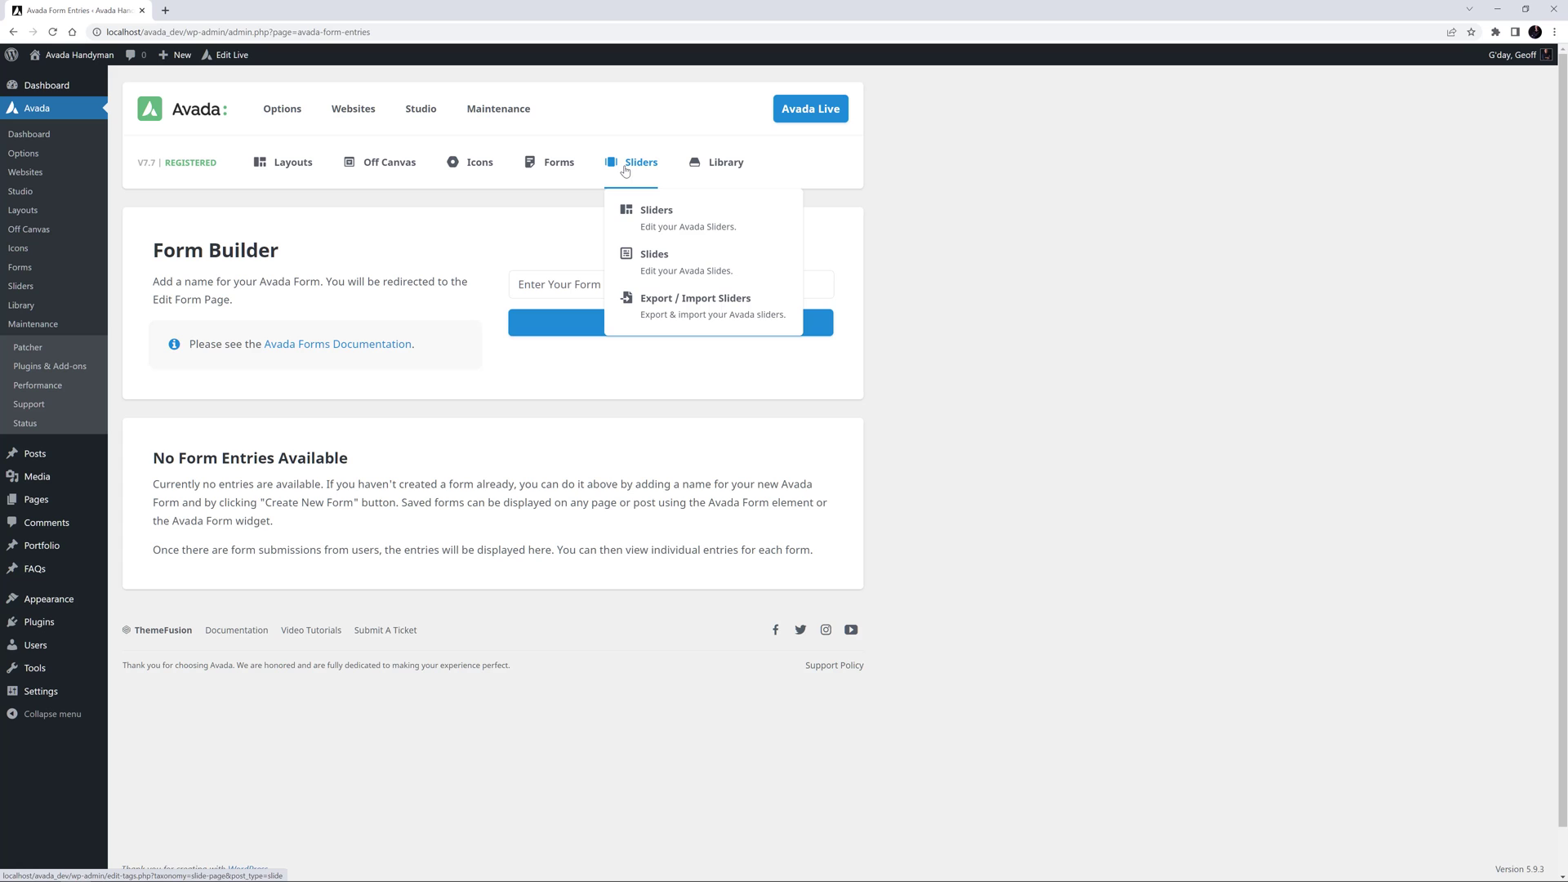
# Visit Sliders, Slides and Export / Import Sliders, then go to the Library page.
pyautogui.click(659, 211)
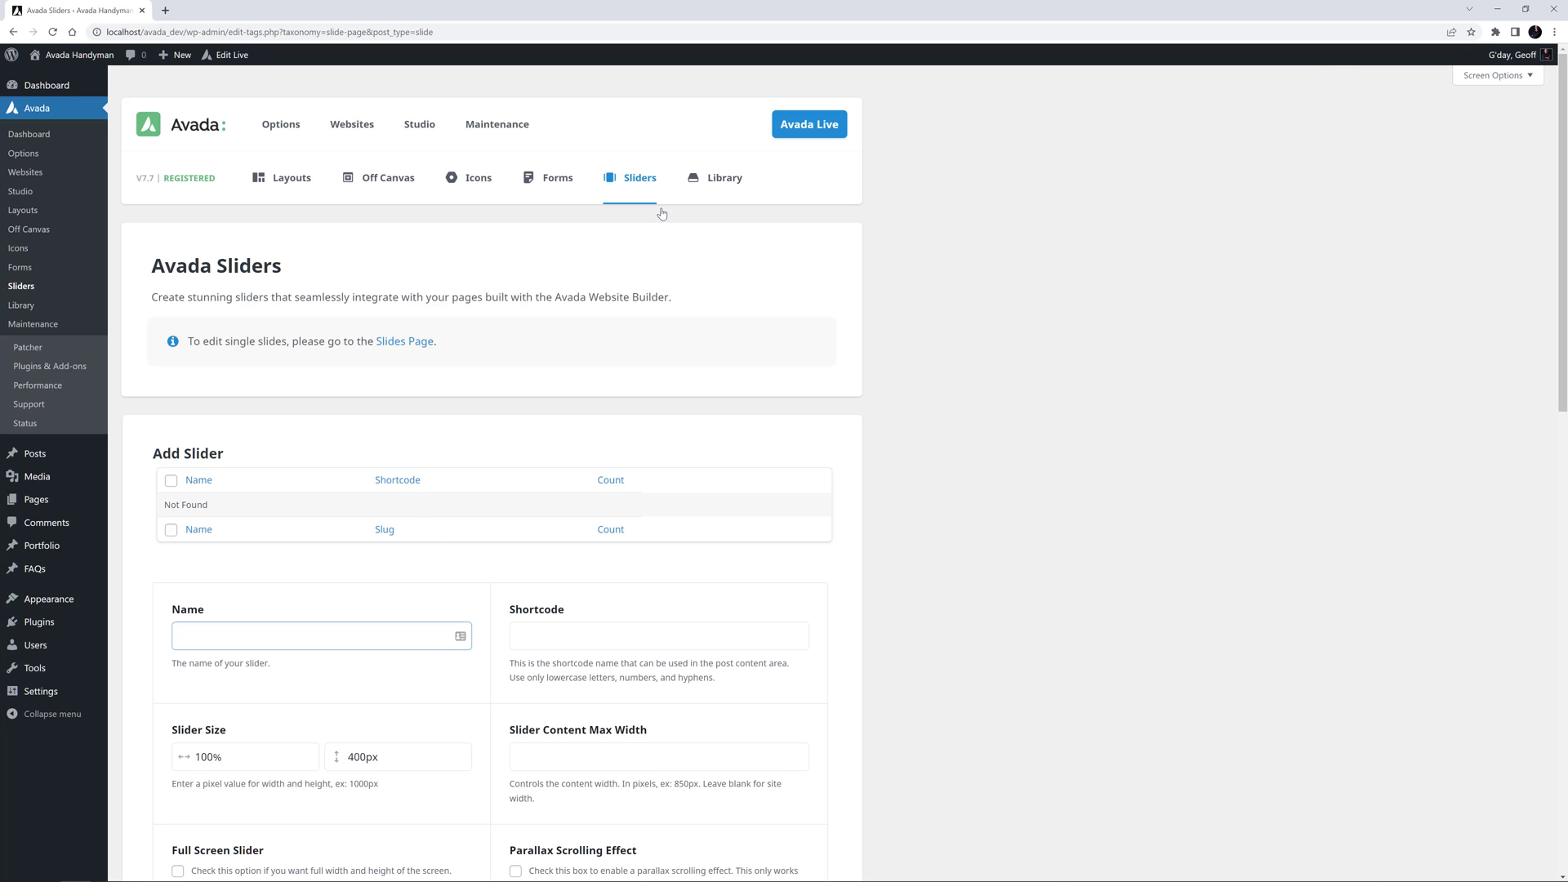
pyautogui.moveTo(630, 178)
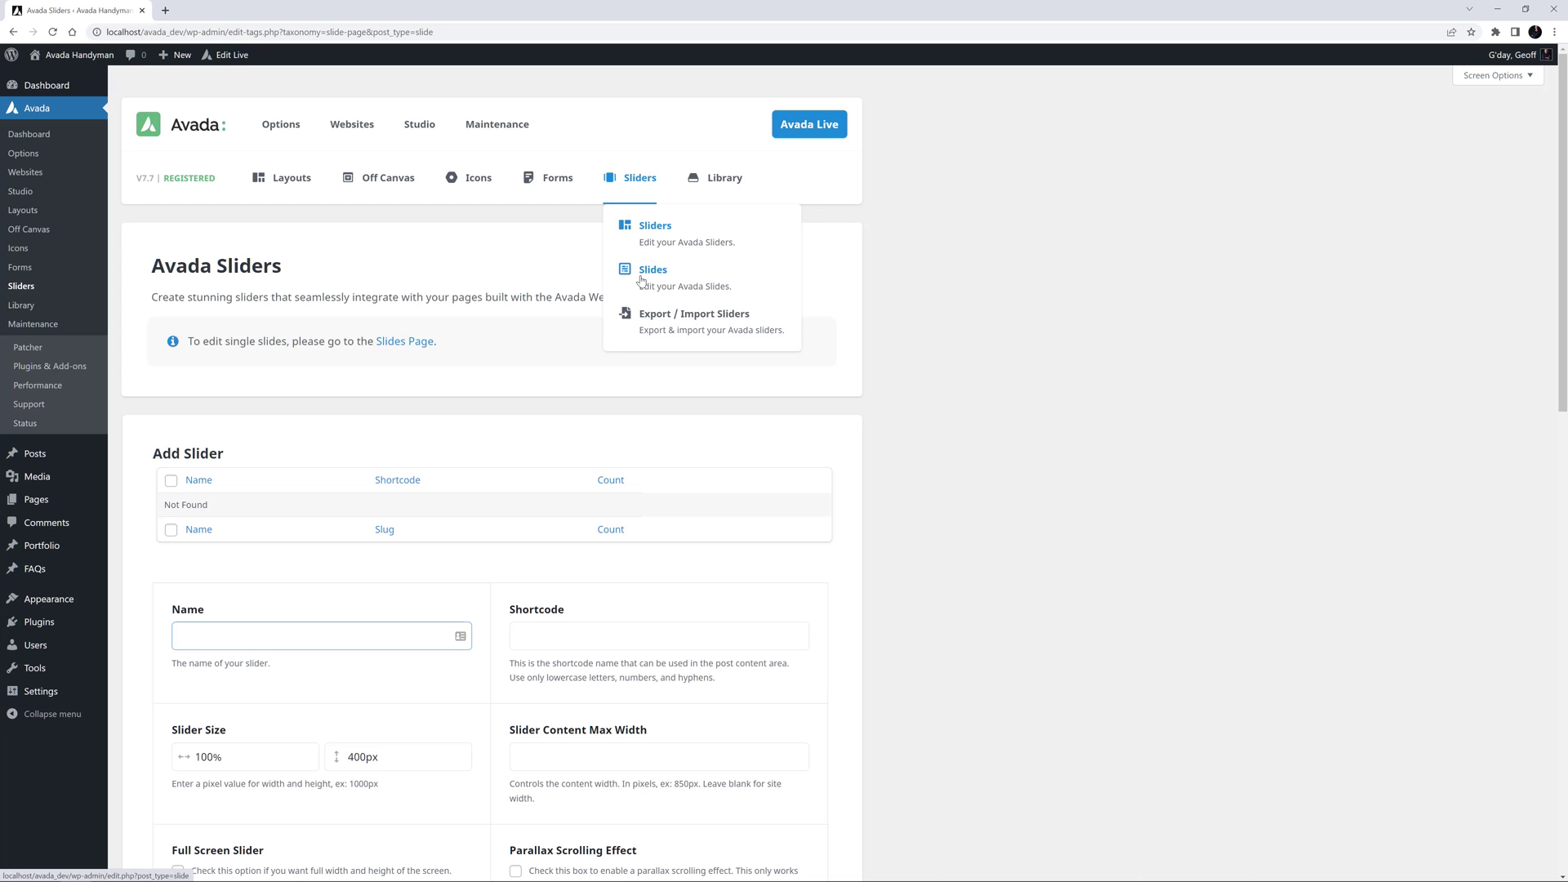
pyautogui.click(641, 274)
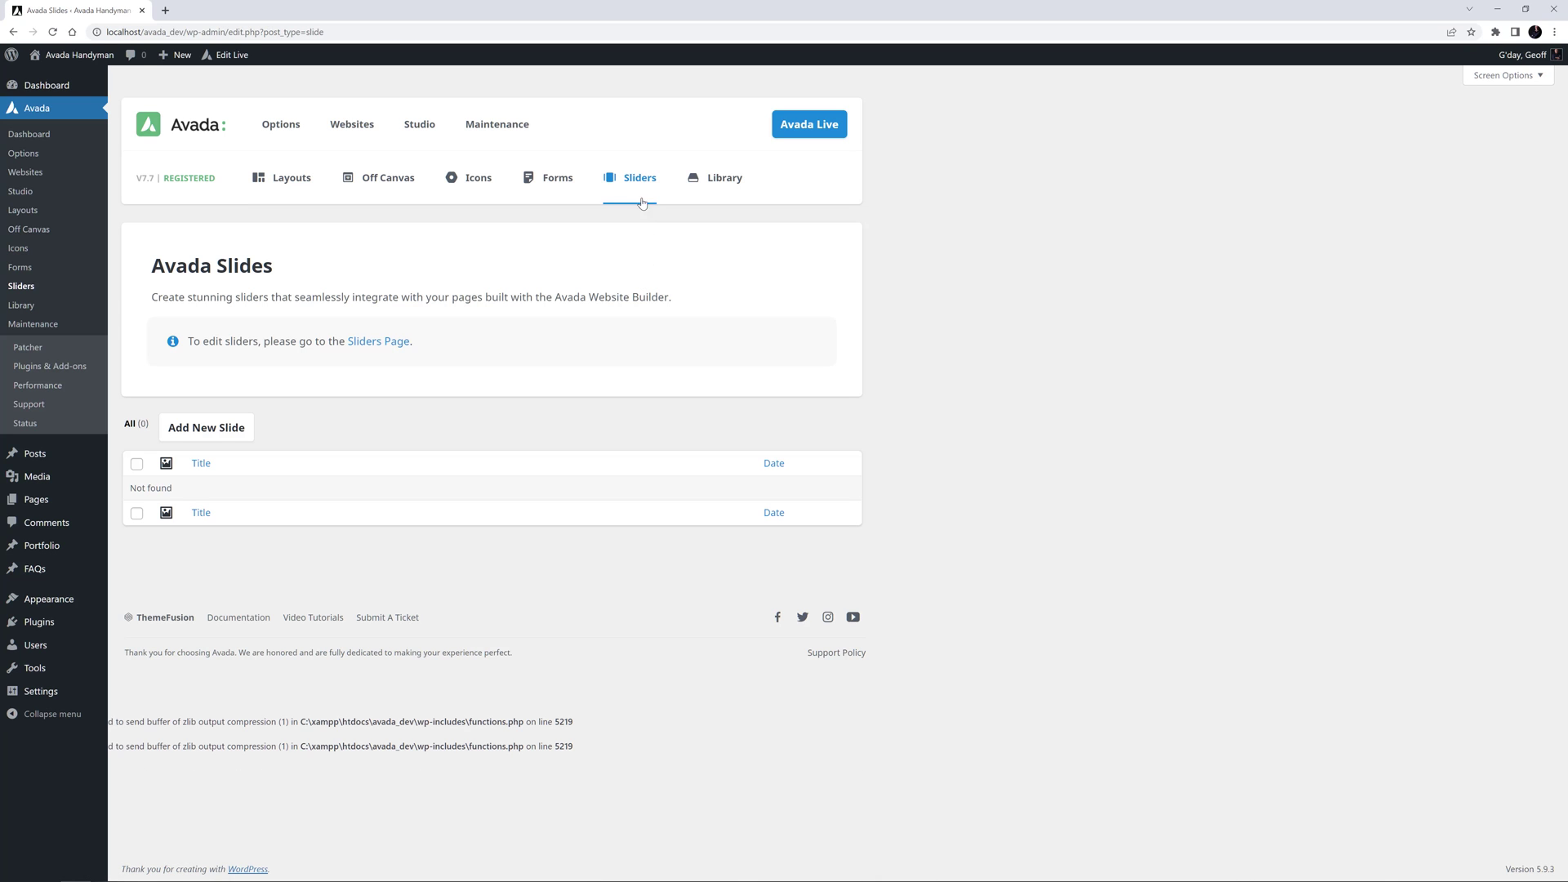
pyautogui.moveTo(631, 178)
pyautogui.click(653, 314)
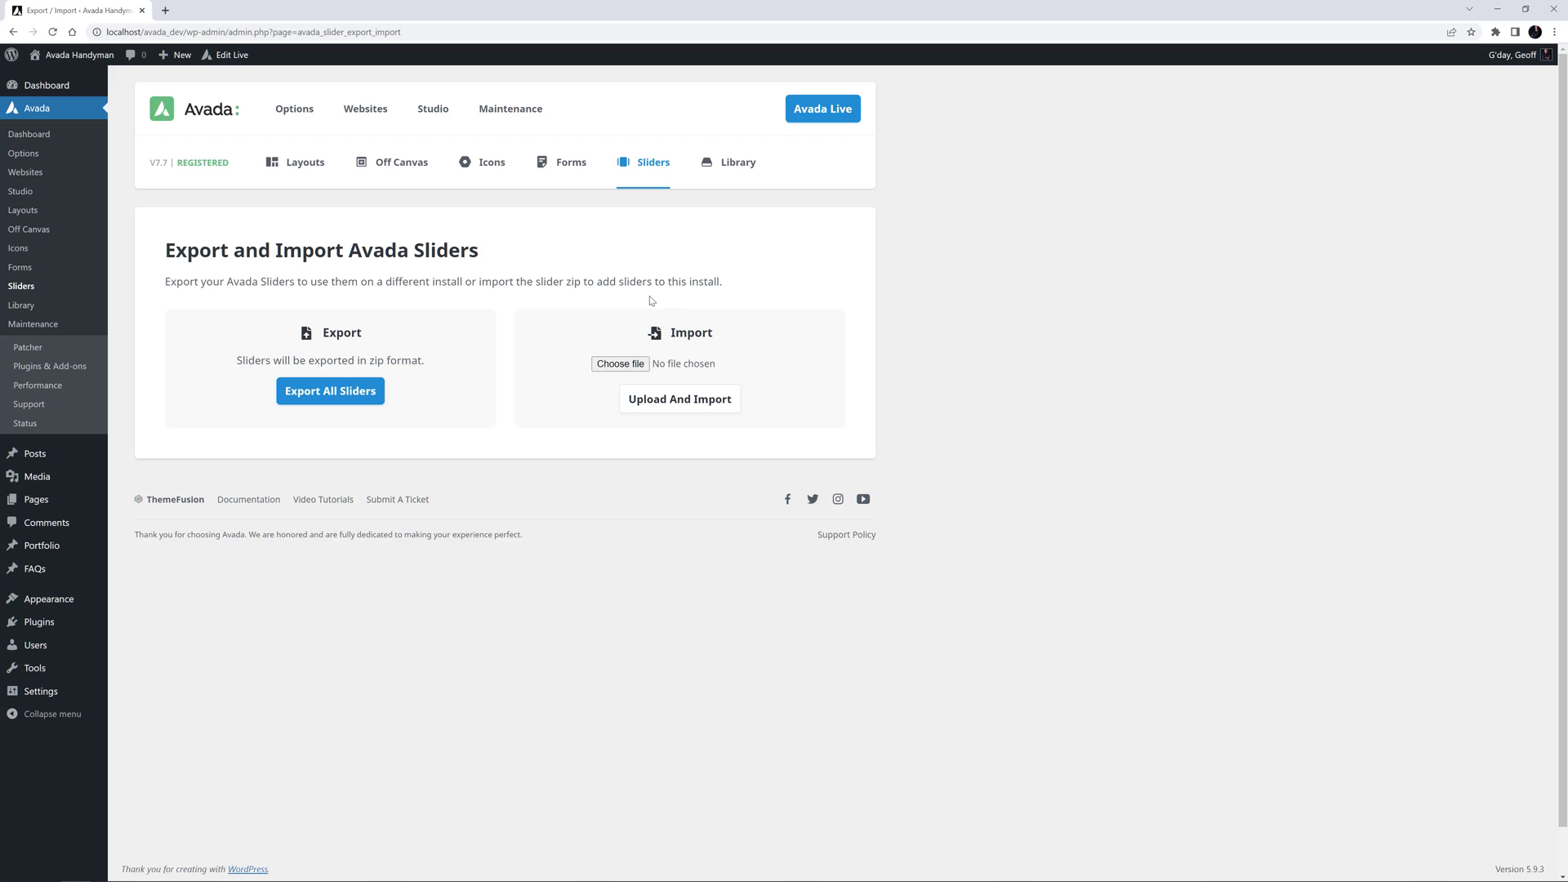
pyautogui.click(728, 164)
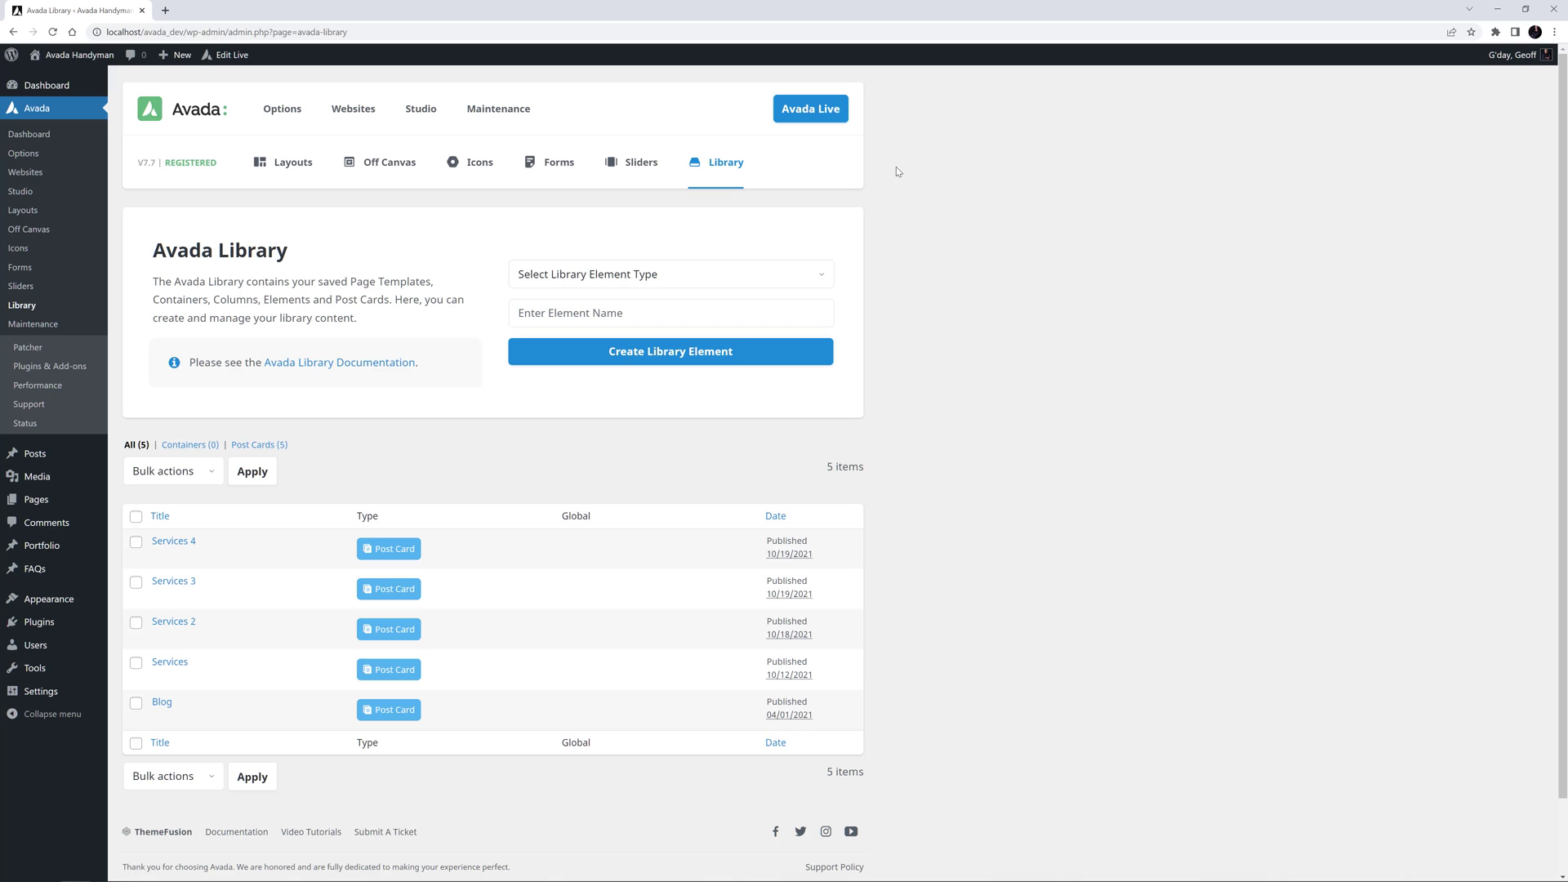
# Return to the Avada dashboard home via the Avada logo.
pyautogui.click(196, 113)
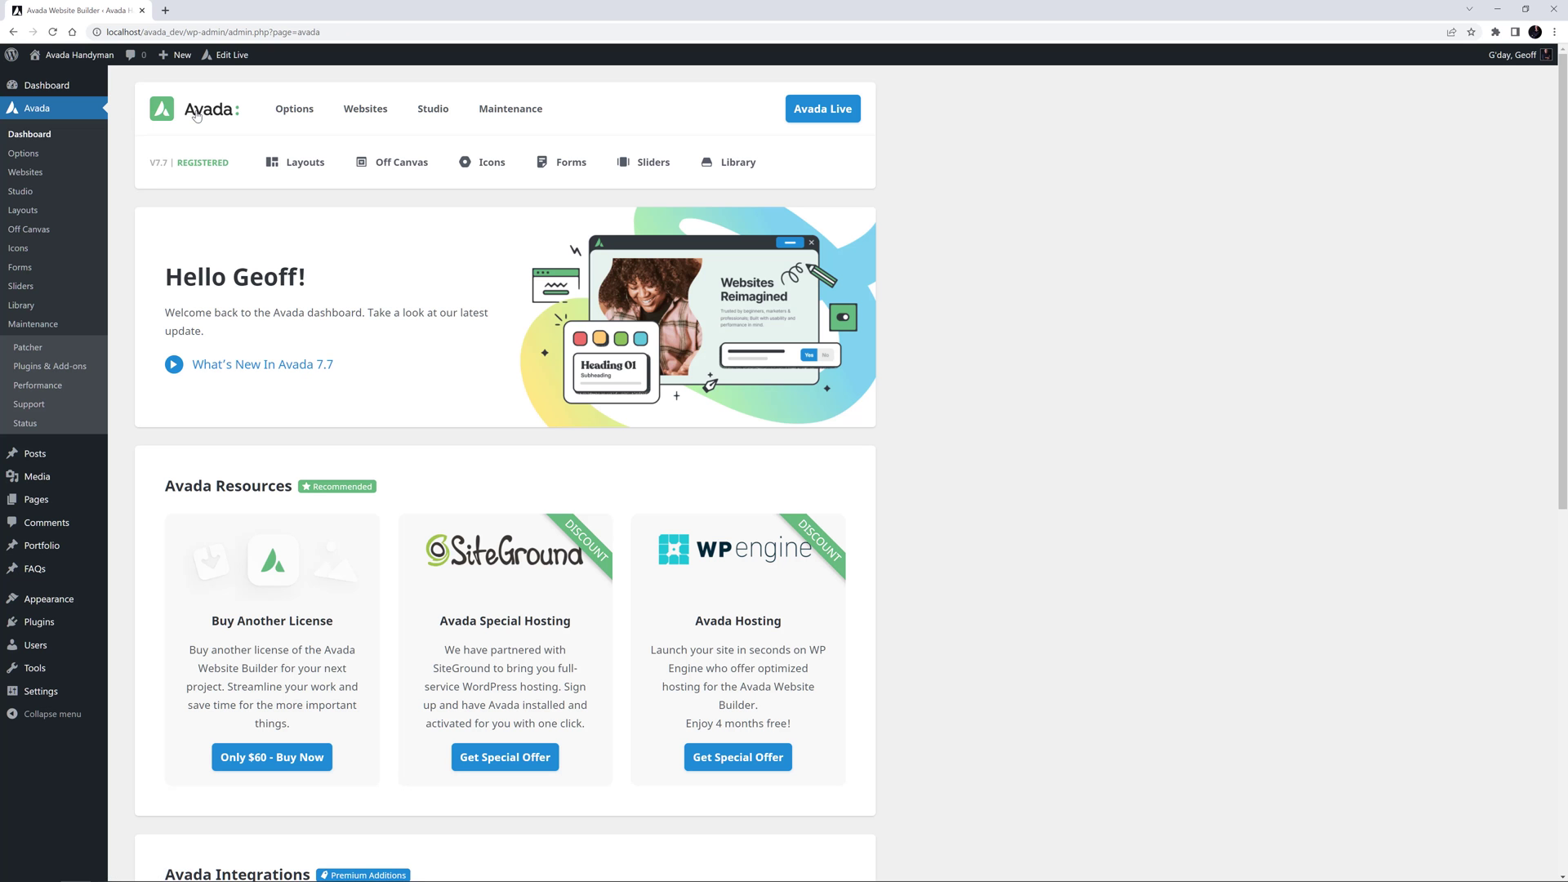